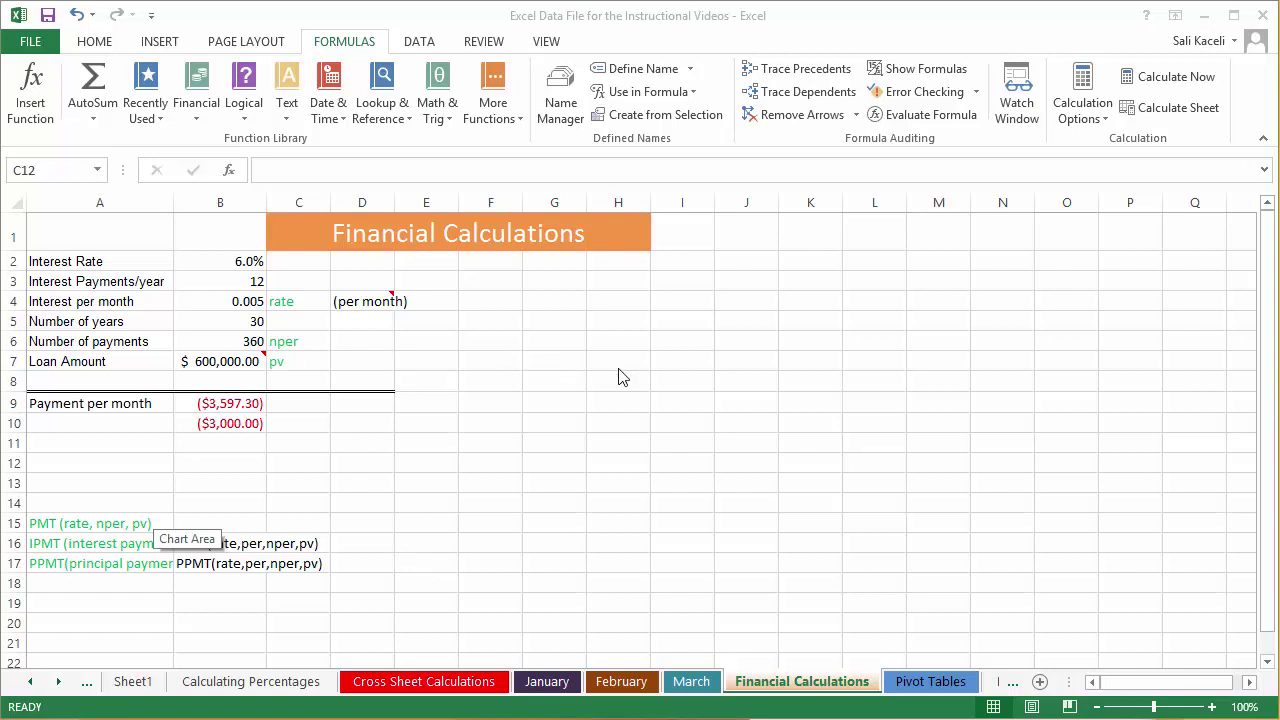
# - Browse the Formulas > Financial function list, then close it and select cell B9
pyautogui.click(198, 121)
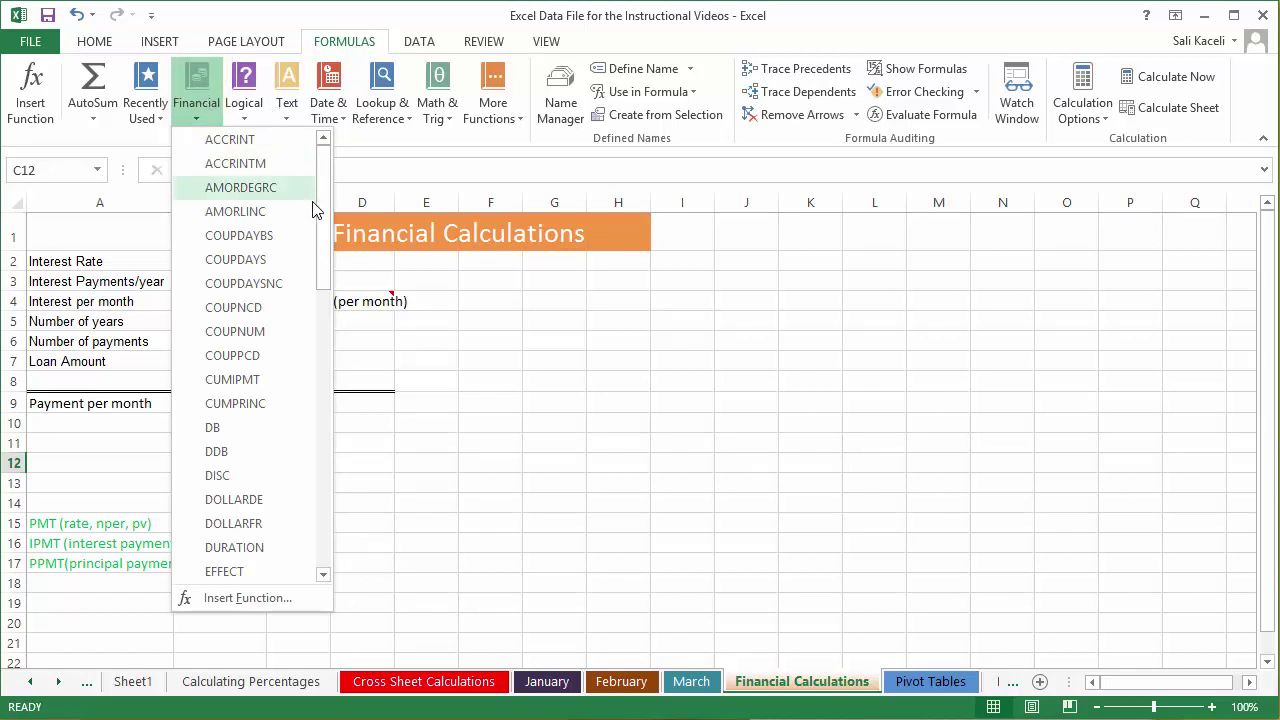
pyautogui.moveTo(322, 218); pyautogui.dragTo(311, 483)
pyautogui.press('Escape')
pyautogui.click(228, 403)
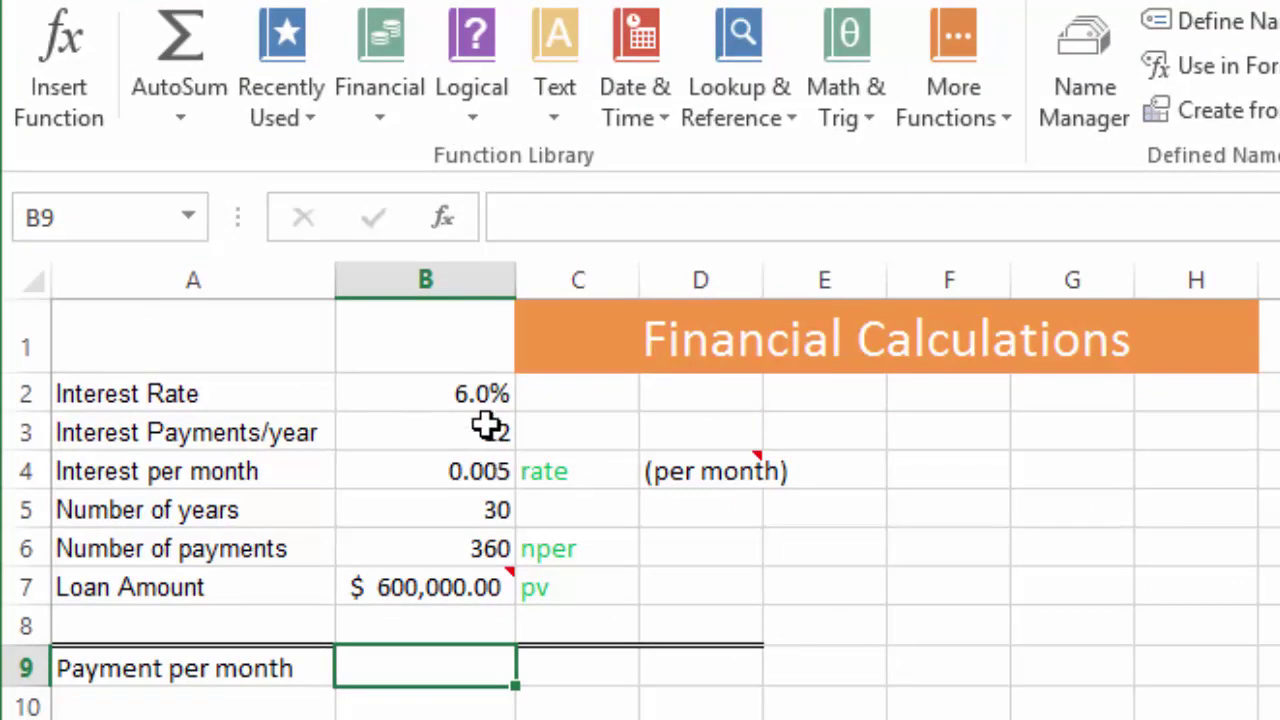
# - Change the interest rate in B2 to 3%
pyautogui.click(466, 398)
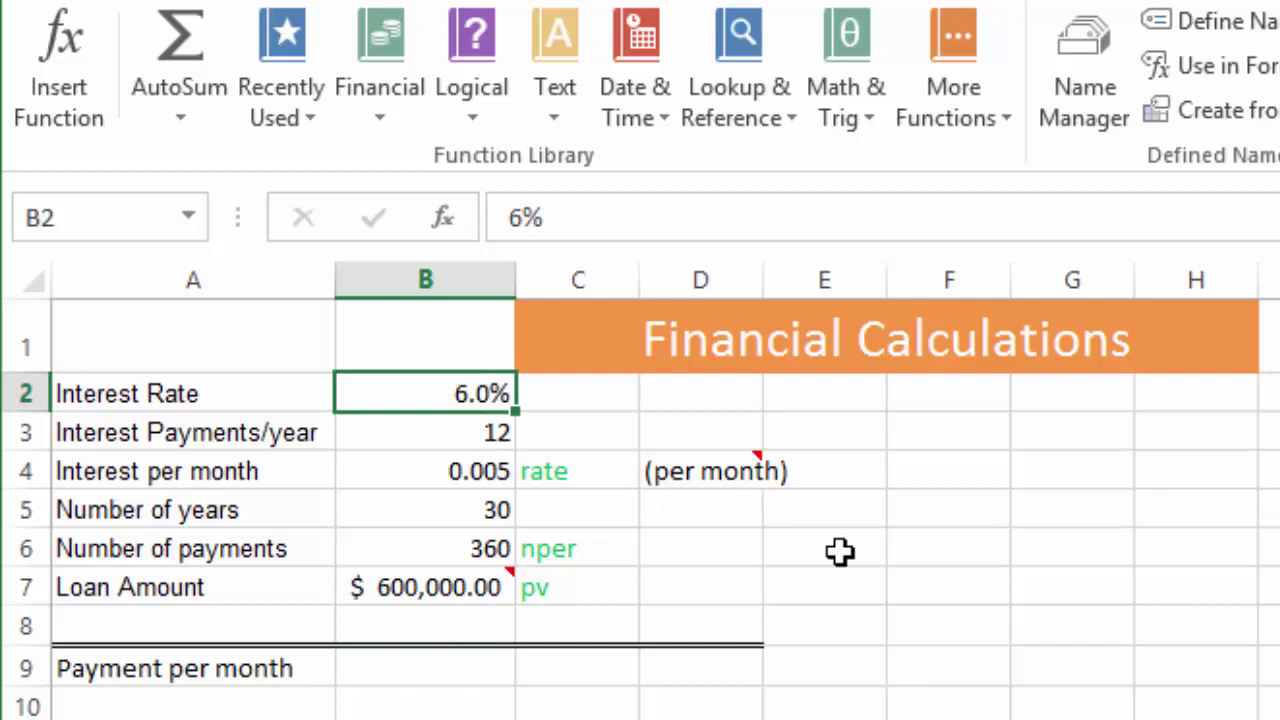
pyautogui.press('F2')
pyautogui.press('Delete')
pyautogui.write('3')
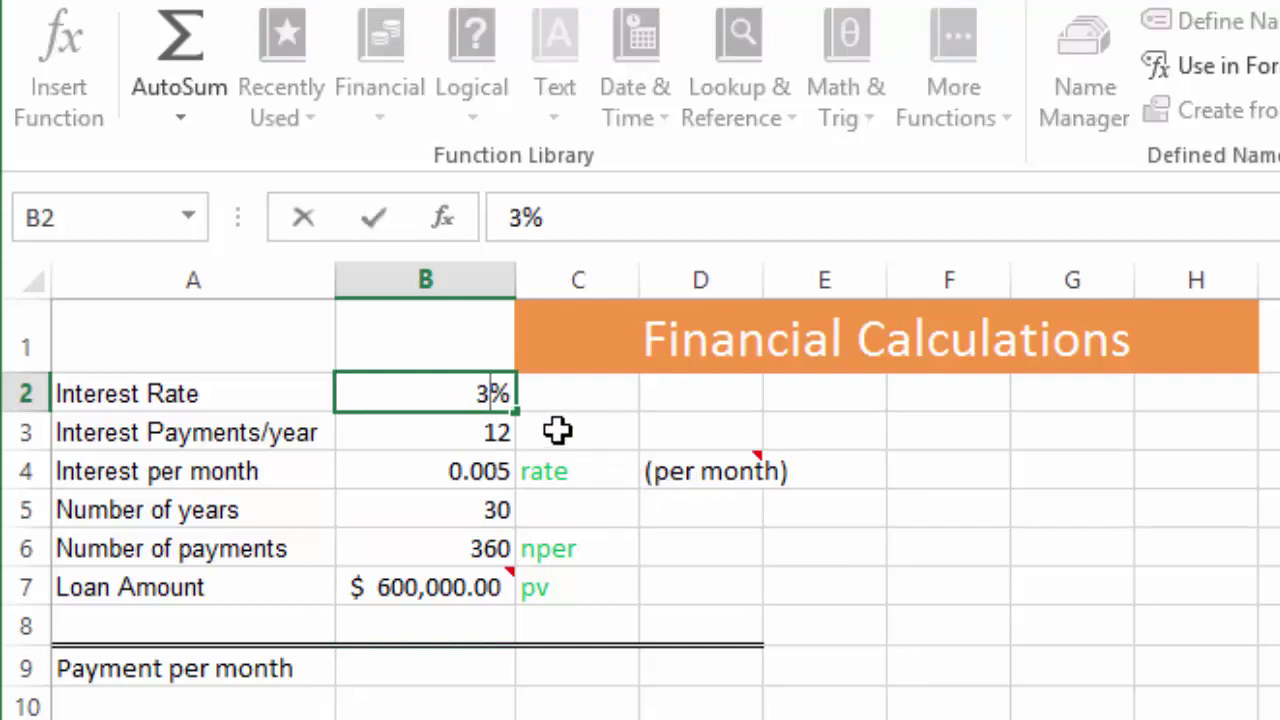
pyautogui.press('Return')
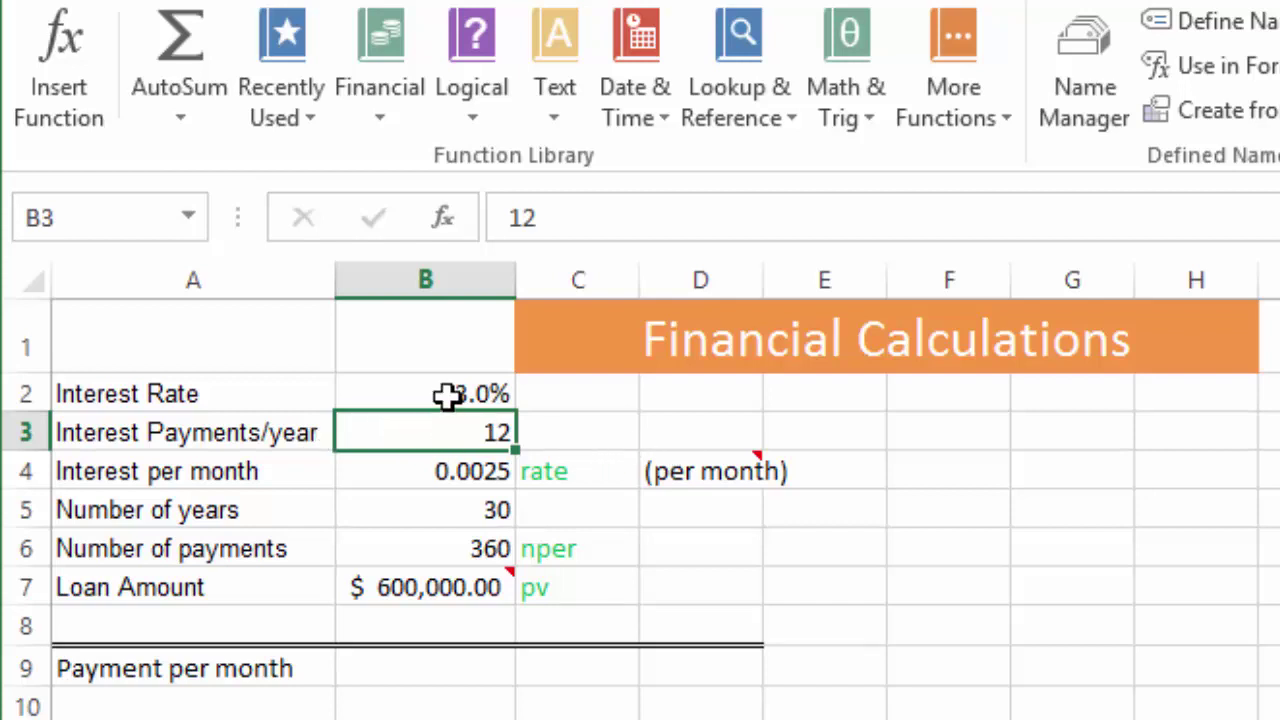
# - Check that B4's =B2/12 formula now gives a 0.0025 monthly rate, leaving it unchanged
pyautogui.click(453, 478)
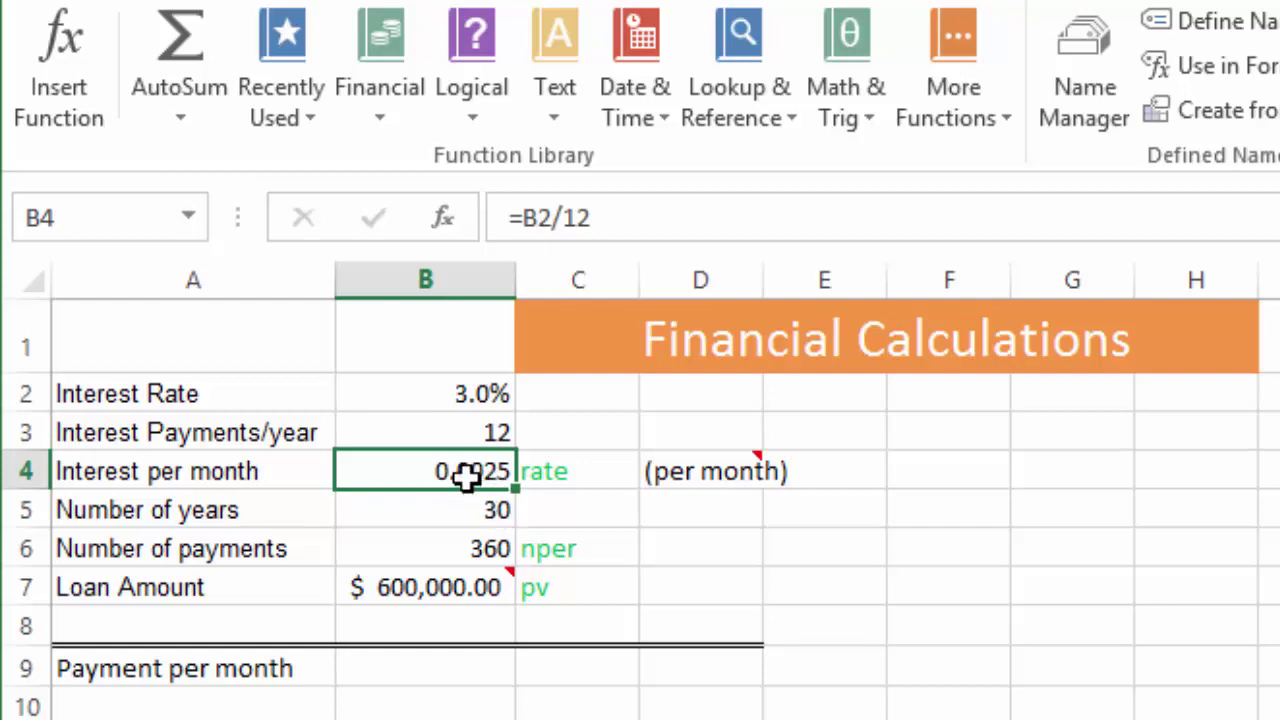
pyautogui.click(551, 218)
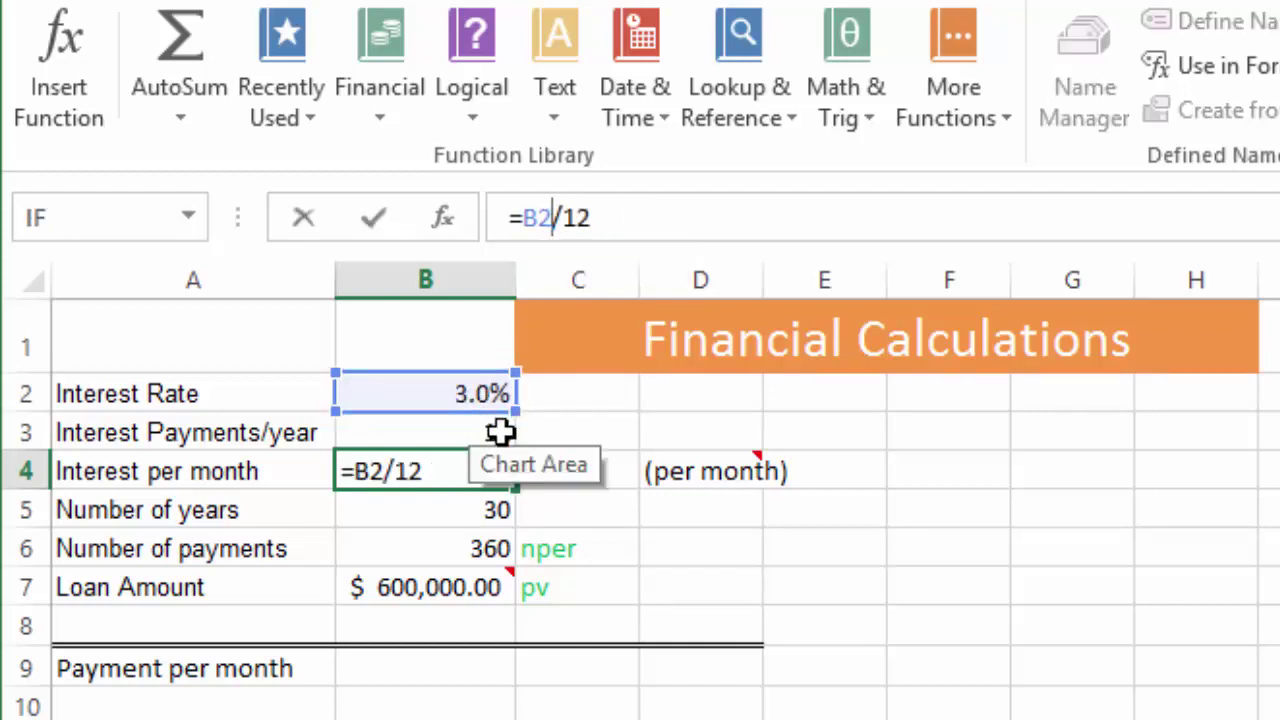
pyautogui.click(596, 218)
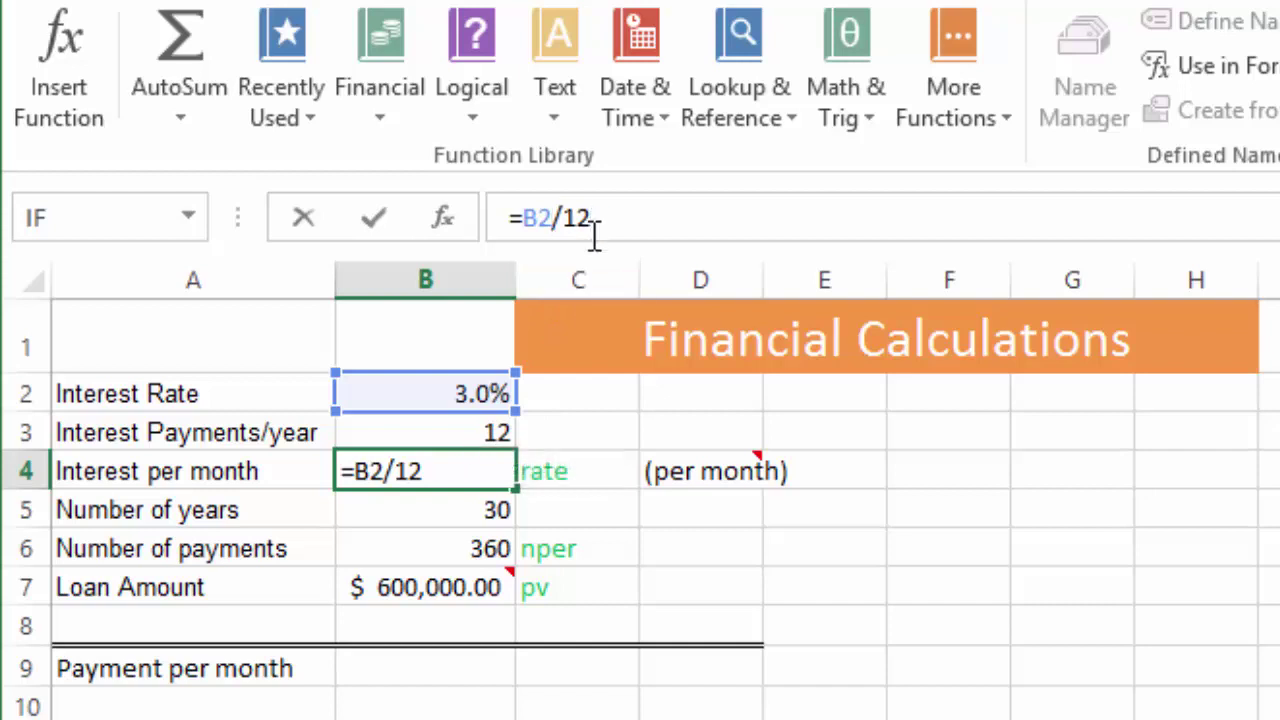
pyautogui.press('Return')
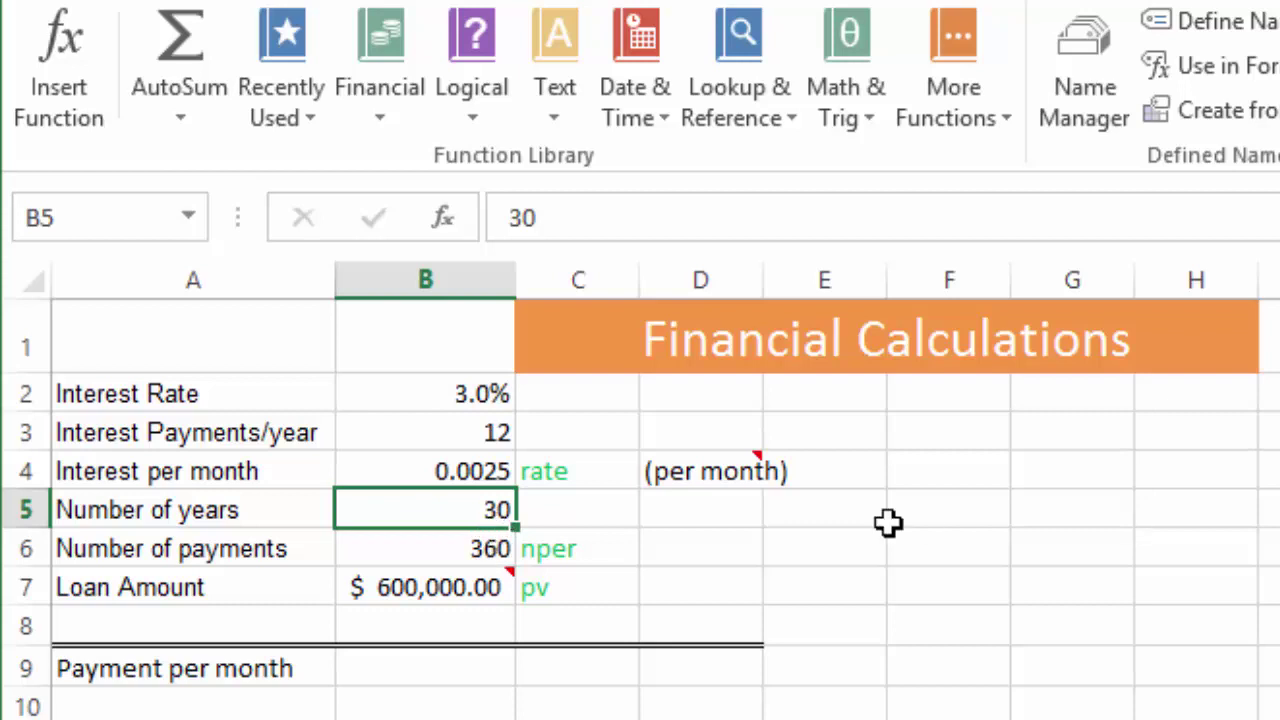
pyautogui.click(456, 560)
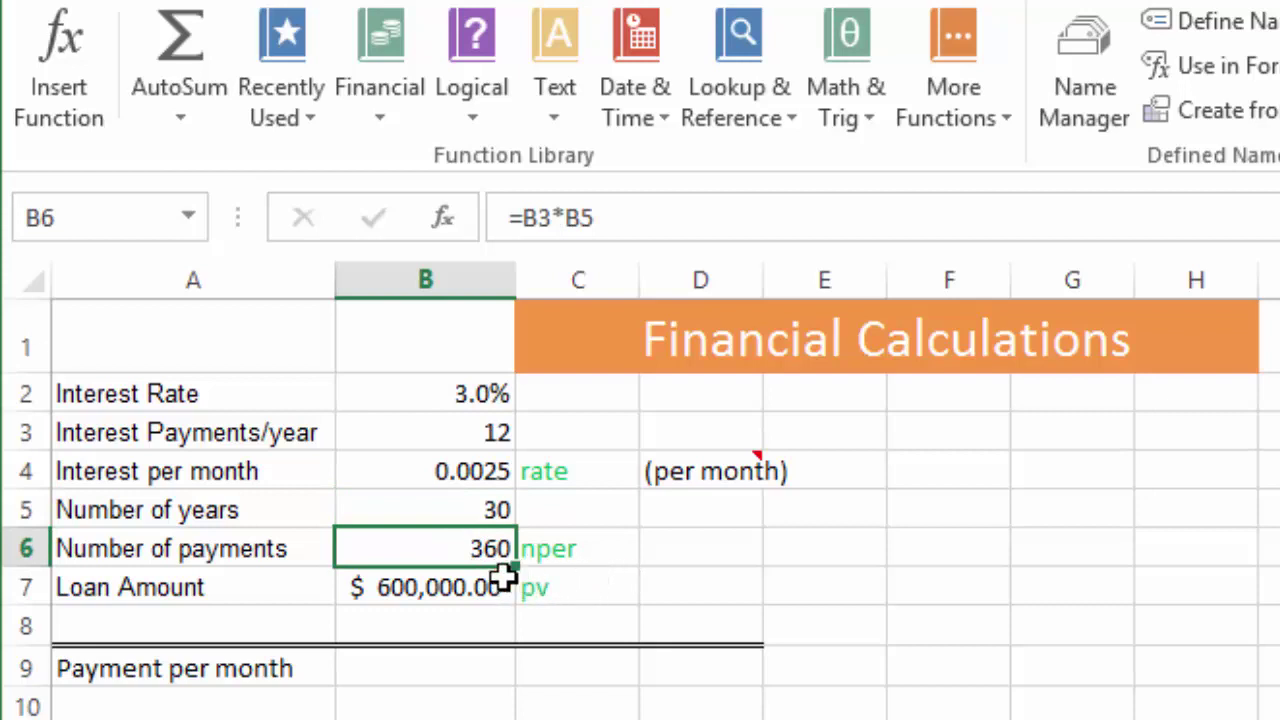
pyautogui.moveTo(500, 577)
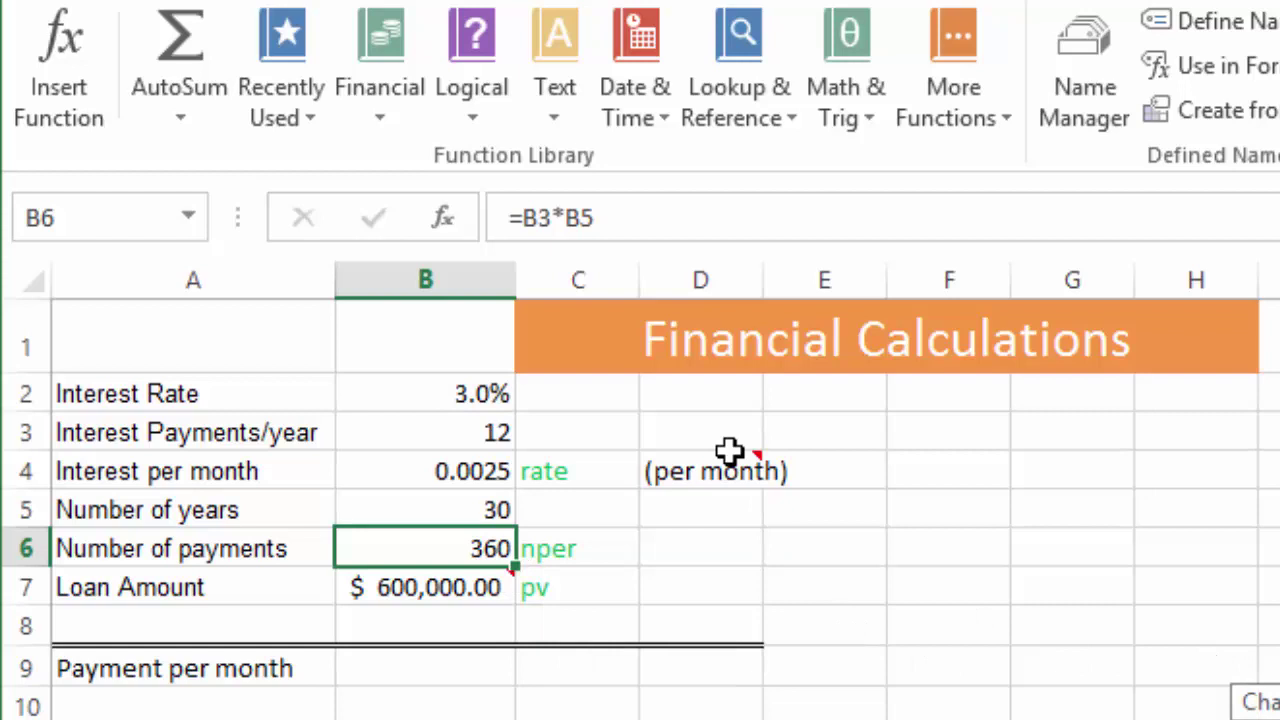
pyautogui.click(648, 229)
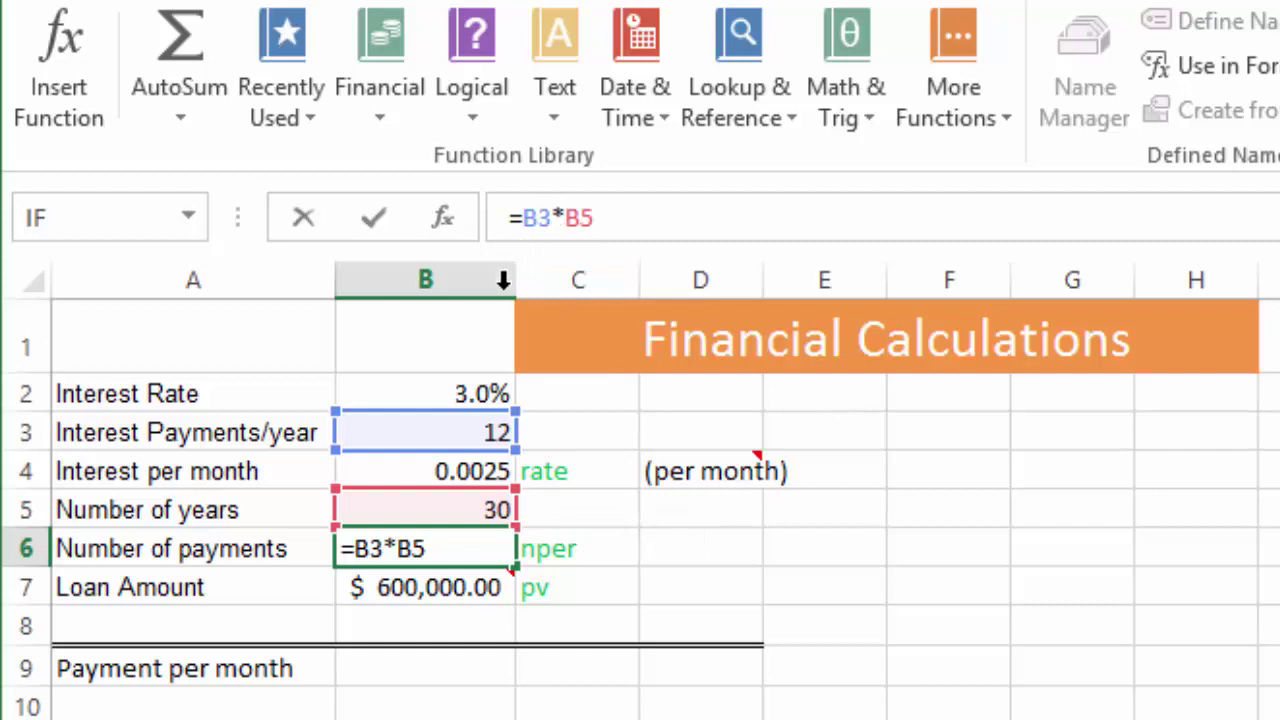
pyautogui.click(790, 551)
pyautogui.click(420, 554)
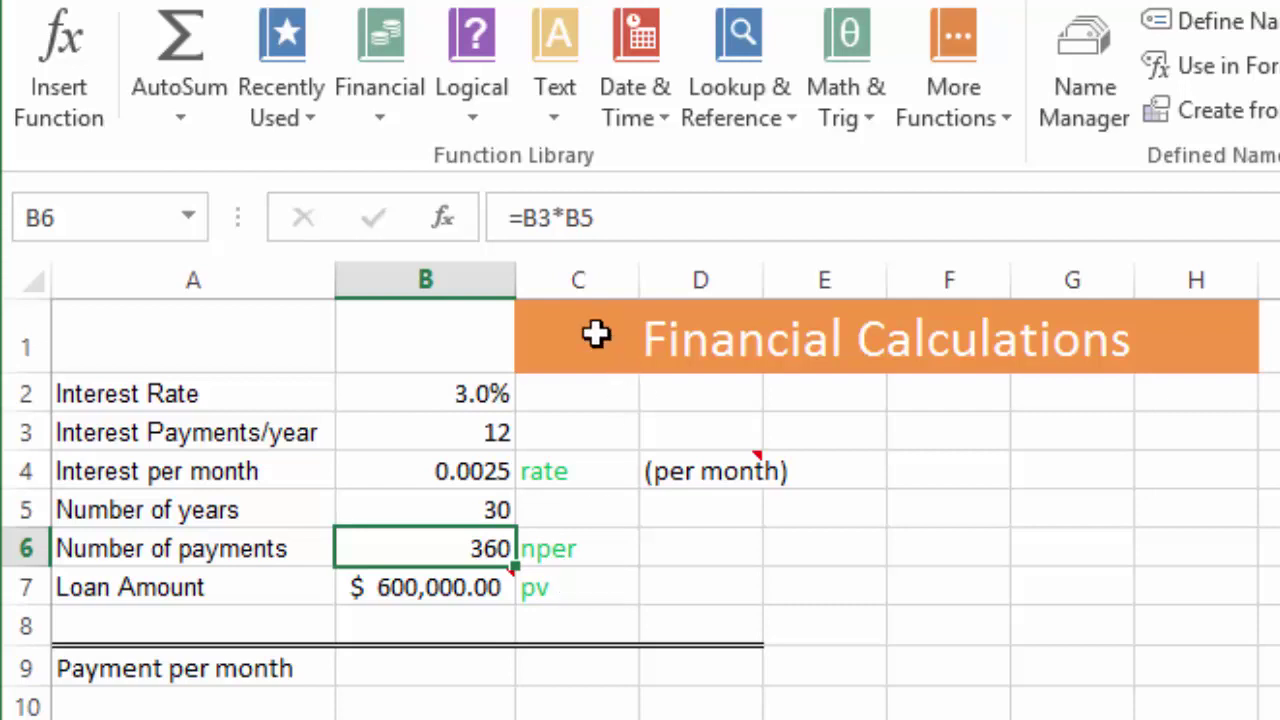
pyautogui.click(401, 116)
pyautogui.click(425, 668)
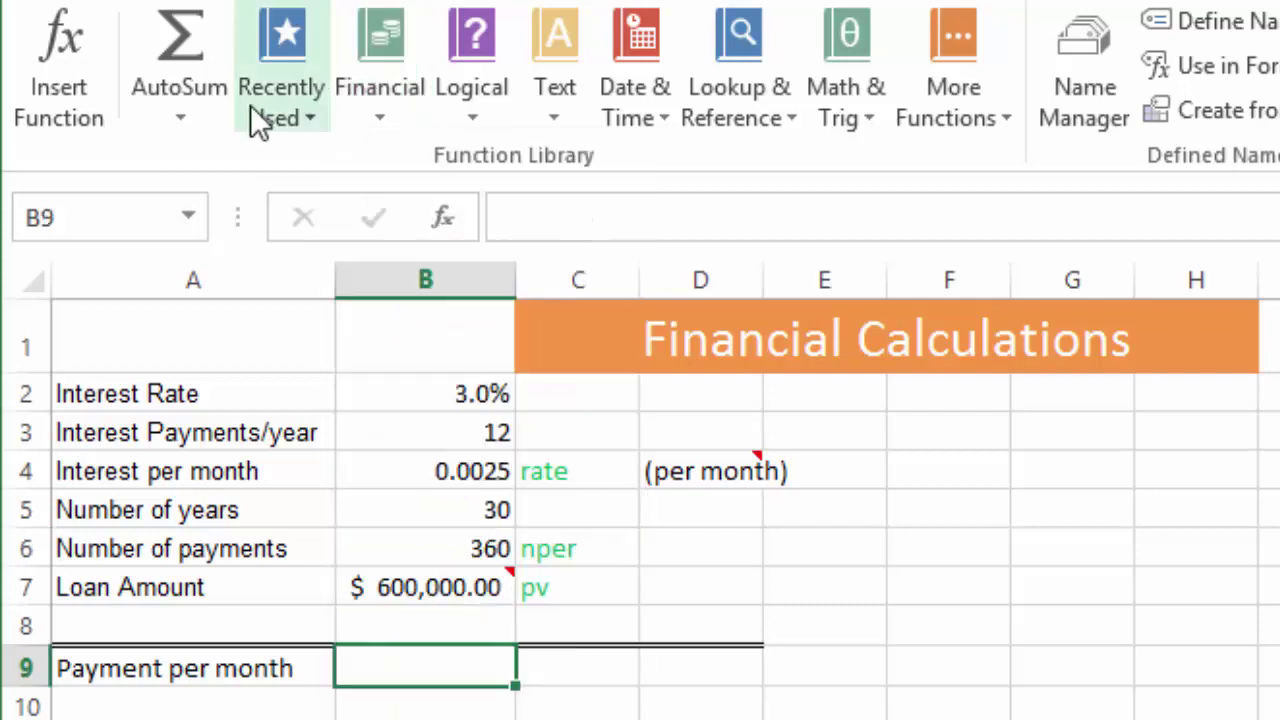
pyautogui.click(58, 60)
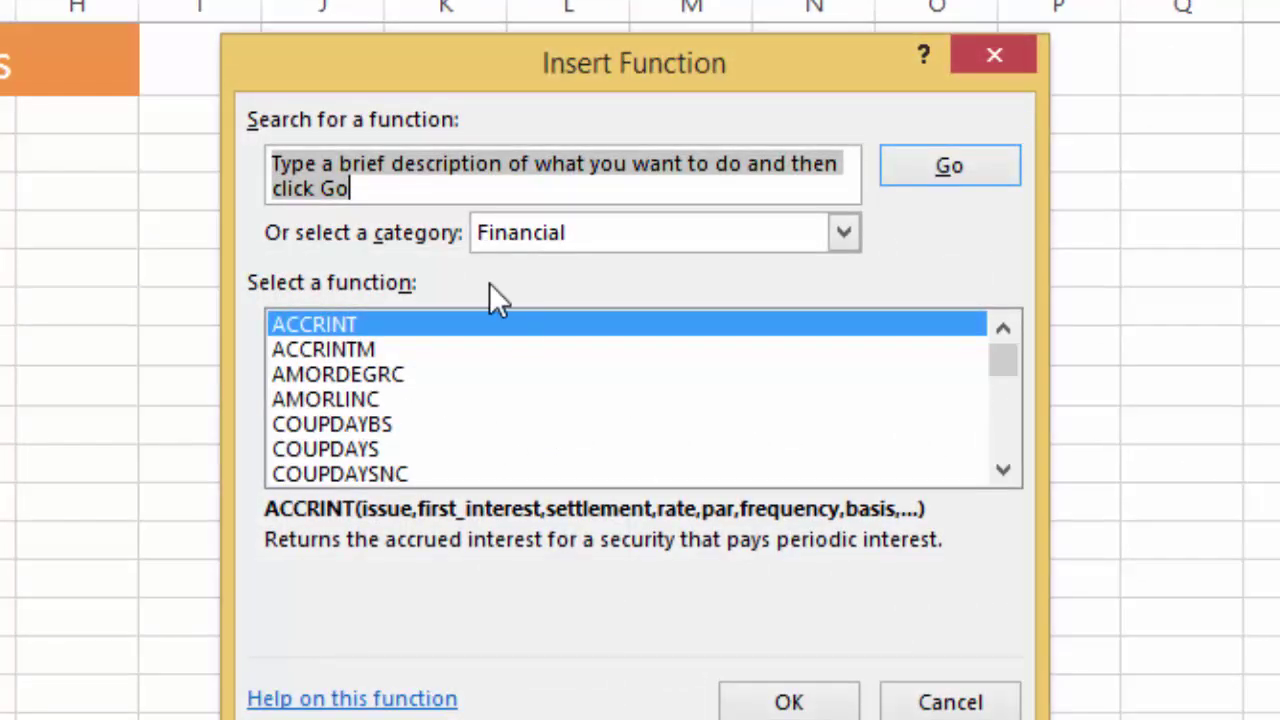
pyautogui.write('o')
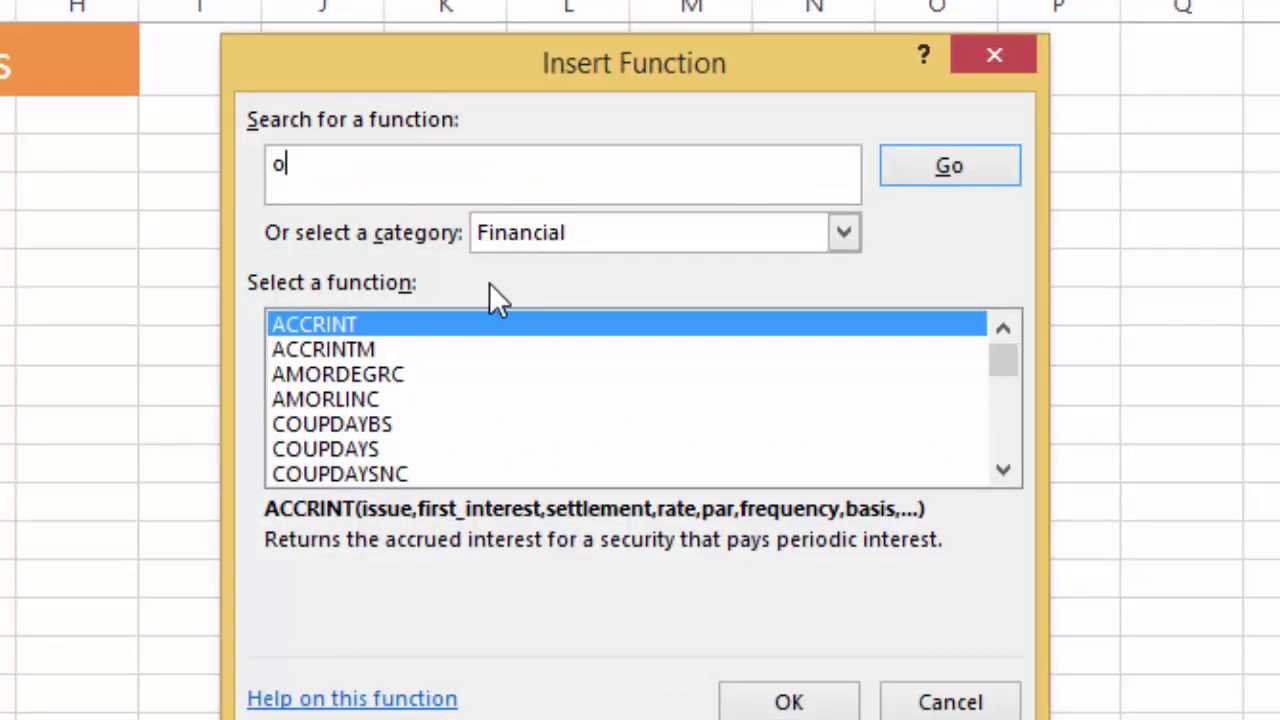
pyautogui.press('BackSpace')
pyautogui.write('pmt')
pyautogui.press('Return')
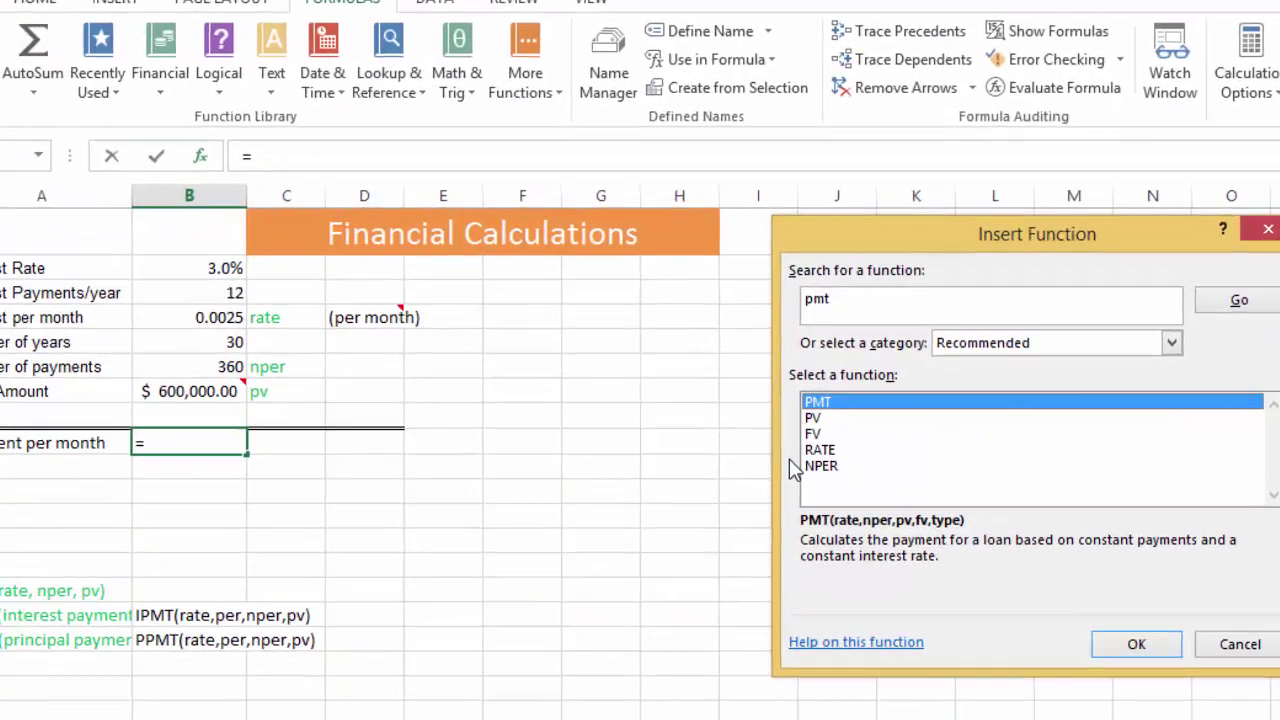
pyautogui.press('Escape')
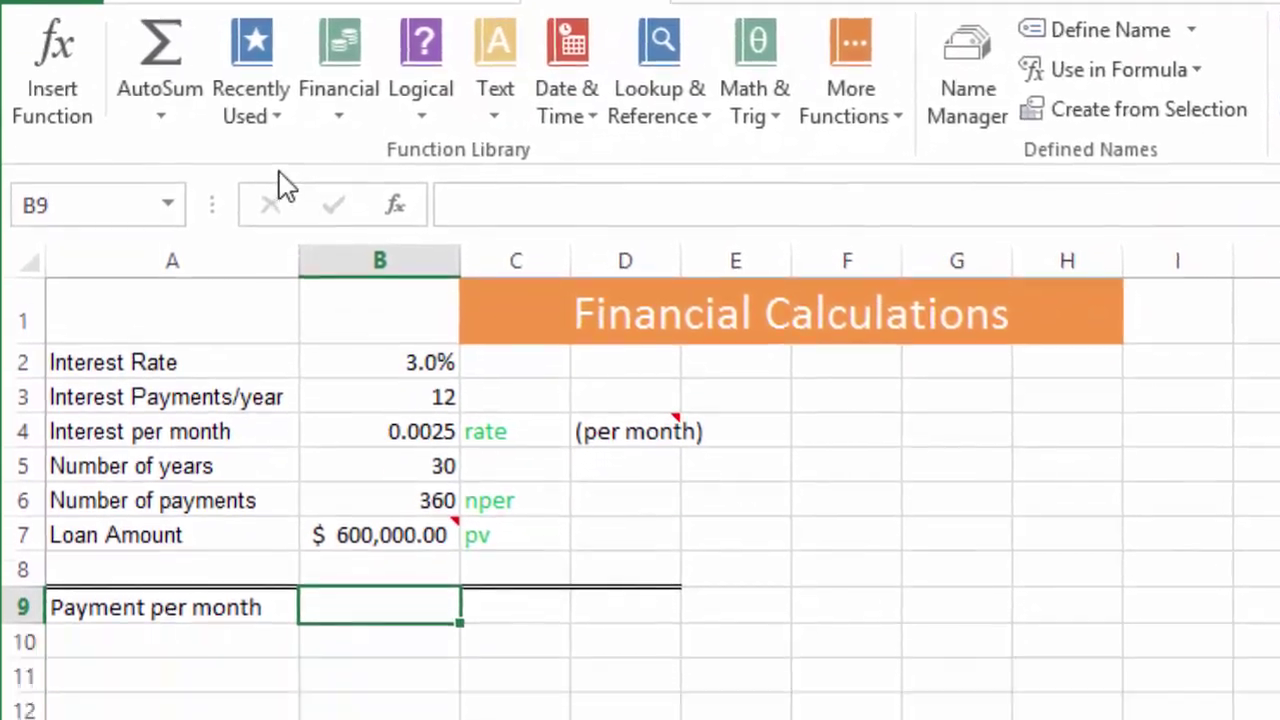
# - Insert =PMT(B4,B6,B7) in B9 via Insert Function, giving a ($2,529.62) monthly payment
pyautogui.click(52, 60)
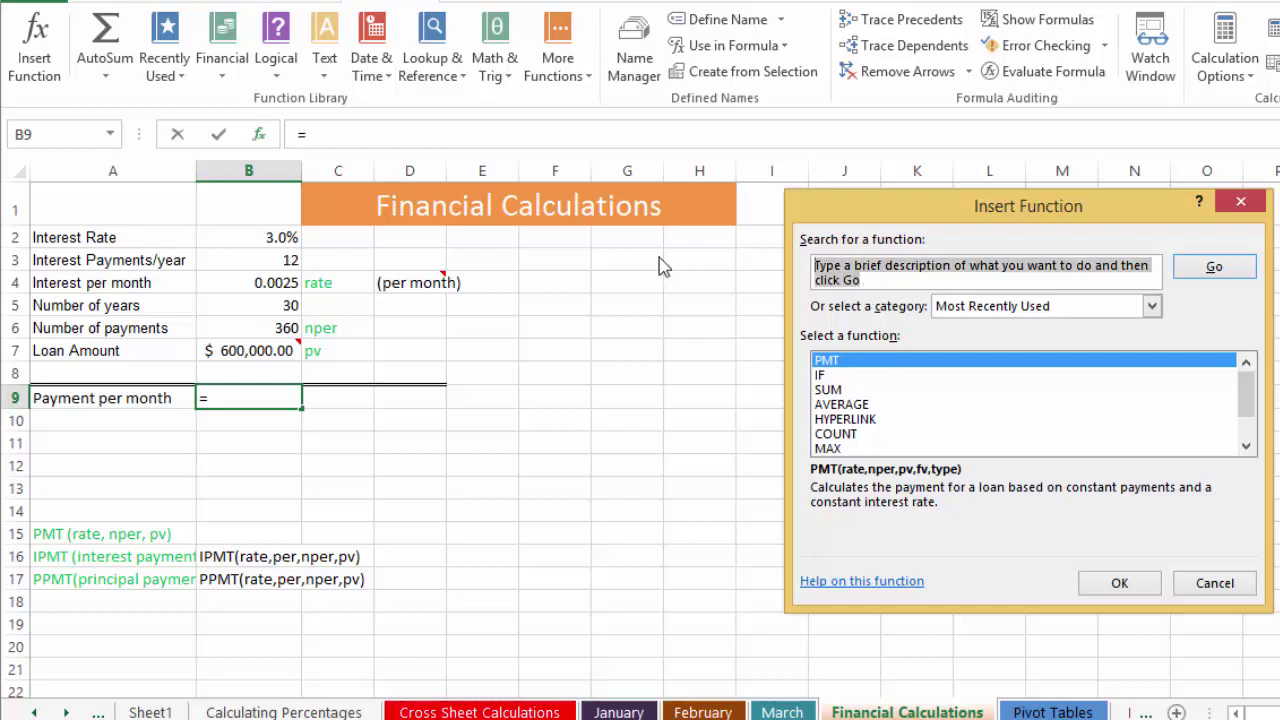
pyautogui.write('pmt')
pyautogui.press('Return')
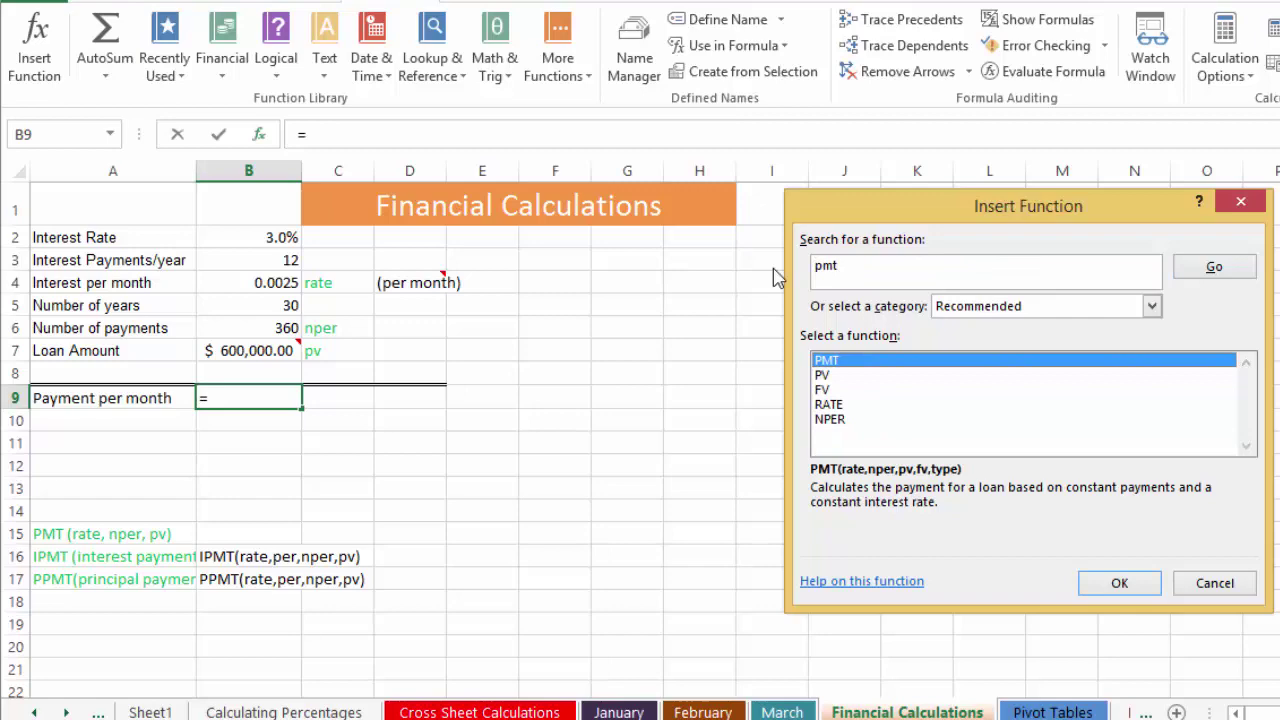
pyautogui.doubleClick(838, 358)
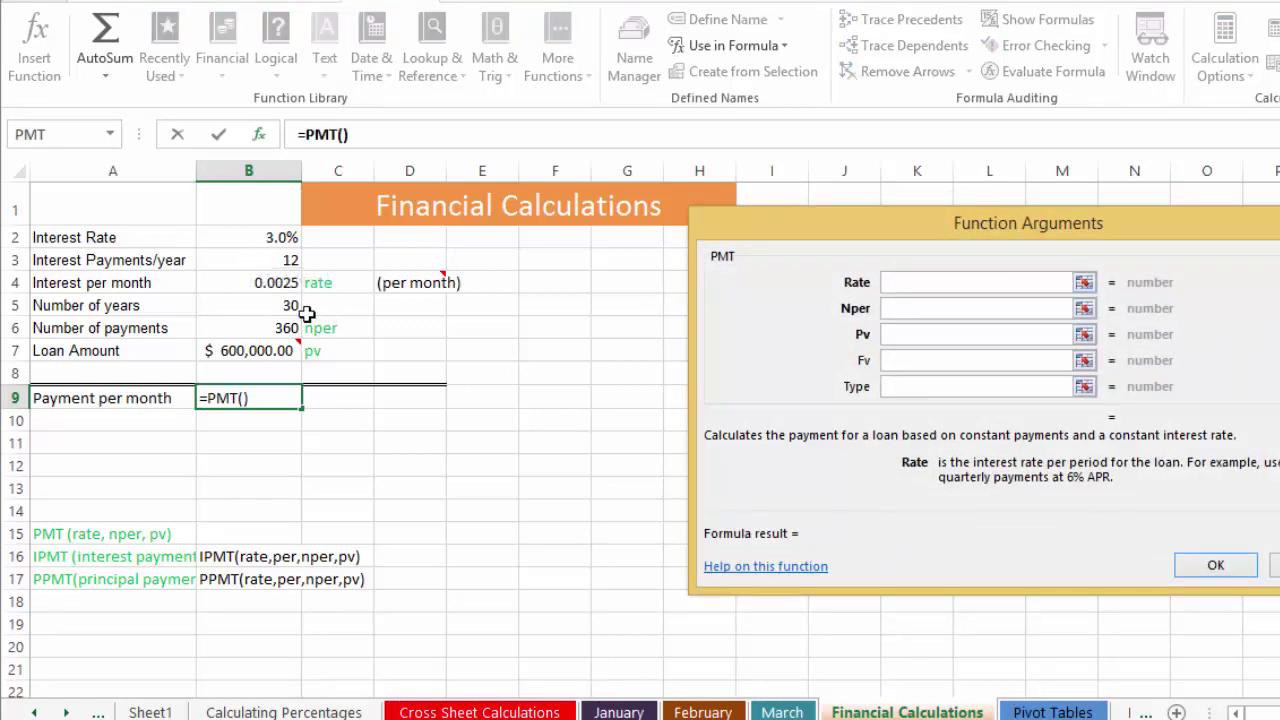
pyautogui.click(276, 285)
pyautogui.click(910, 308)
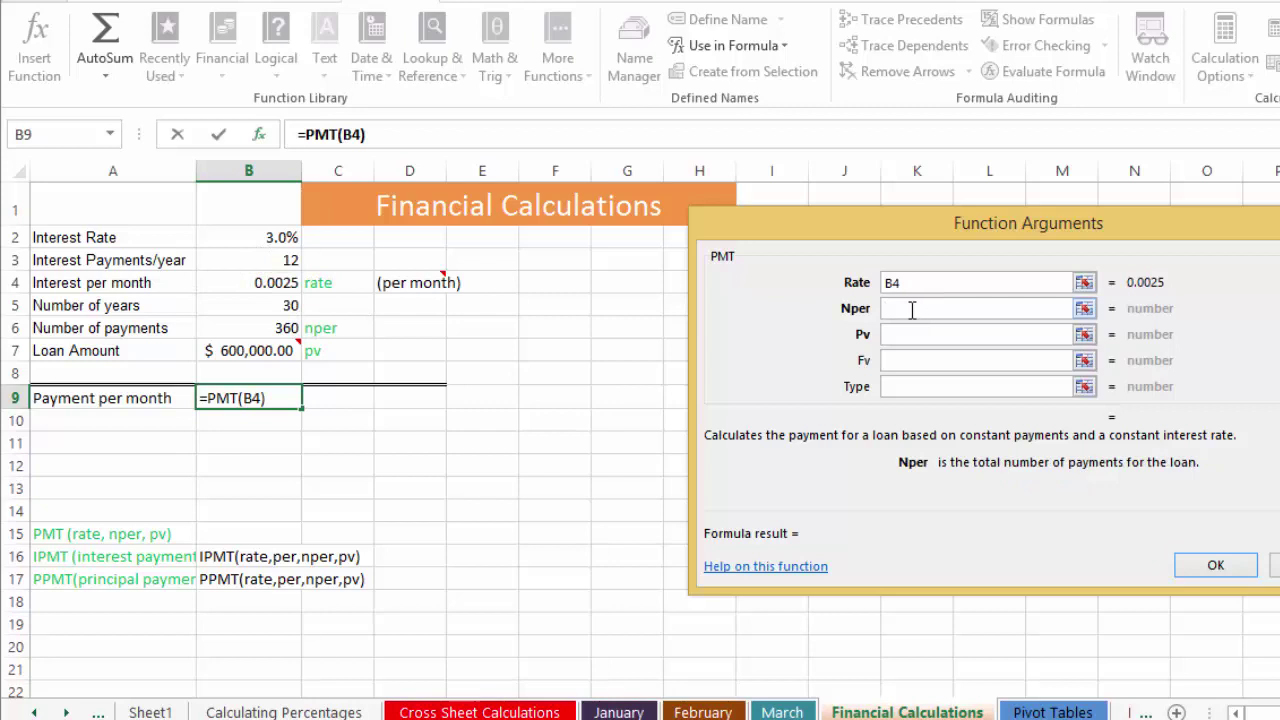
pyautogui.click(283, 330)
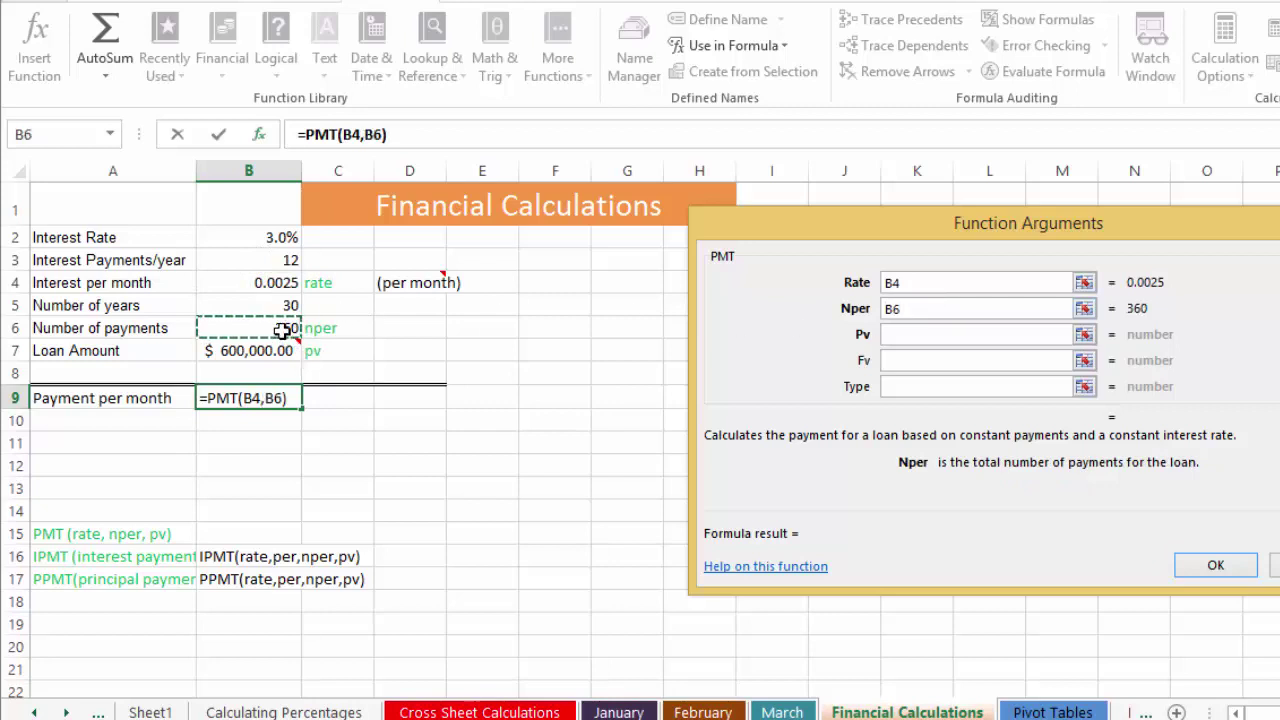
pyautogui.click(941, 336)
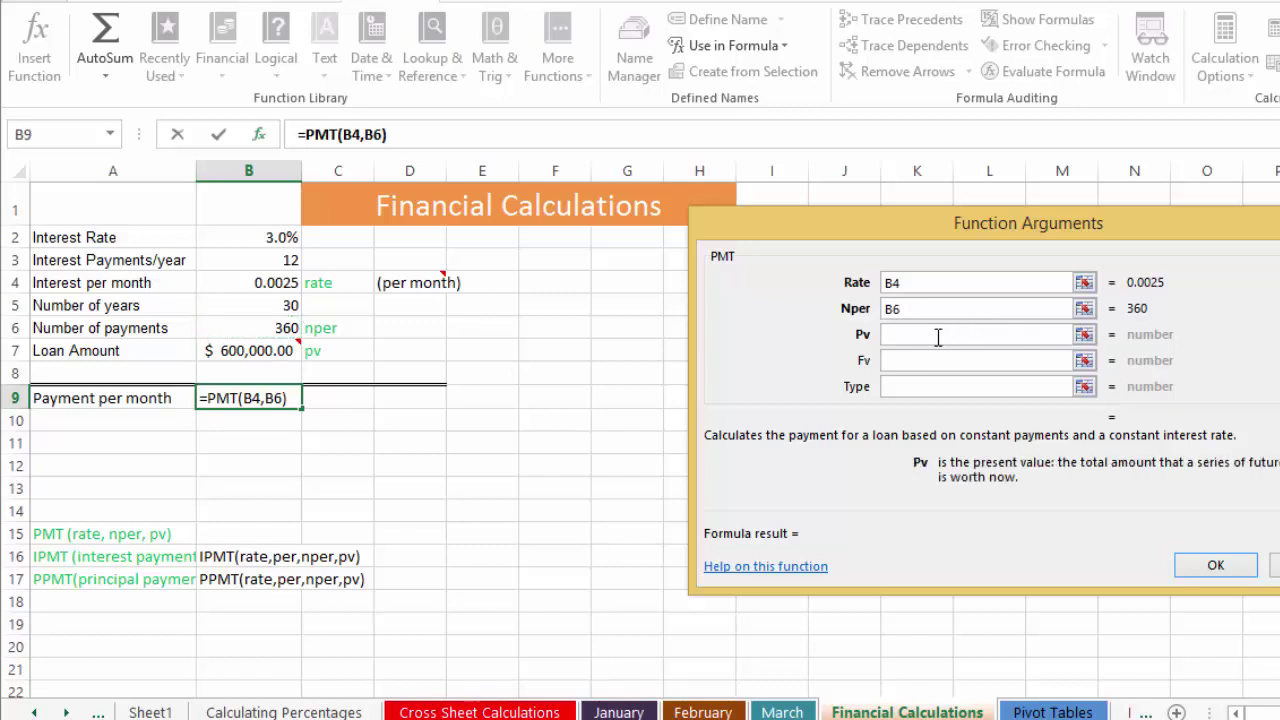
pyautogui.click(228, 351)
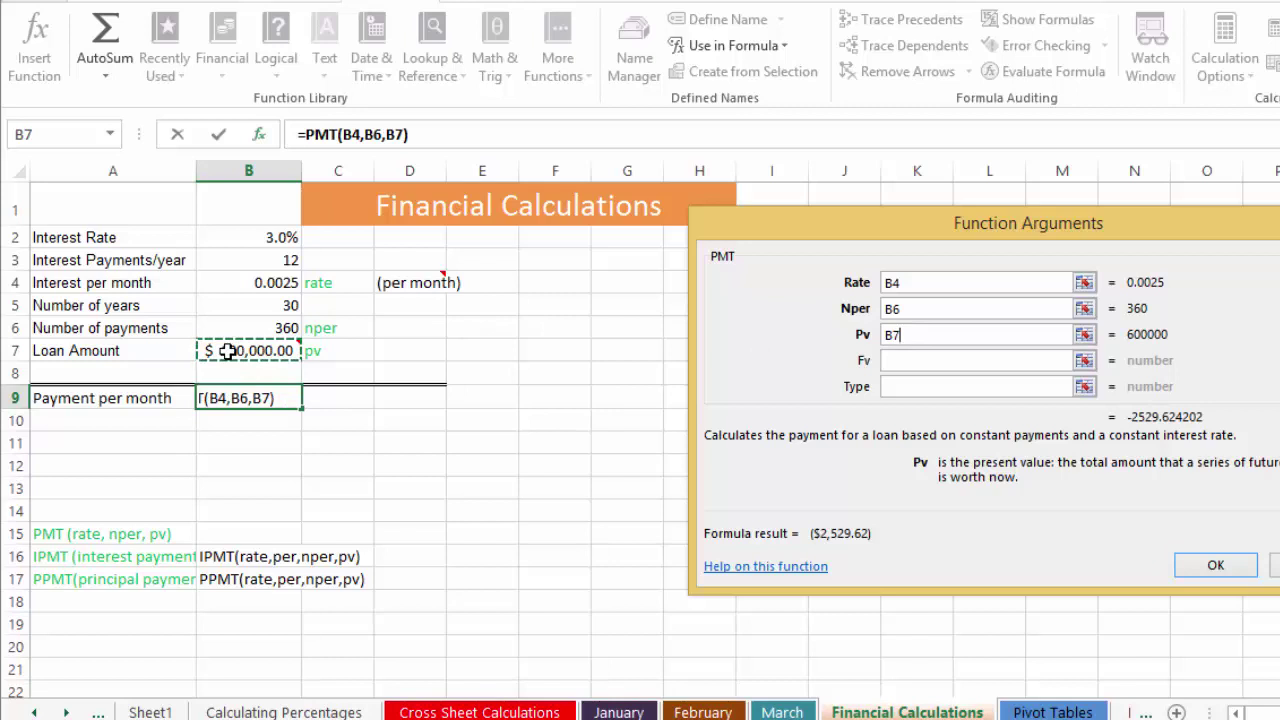
pyautogui.click(909, 363)
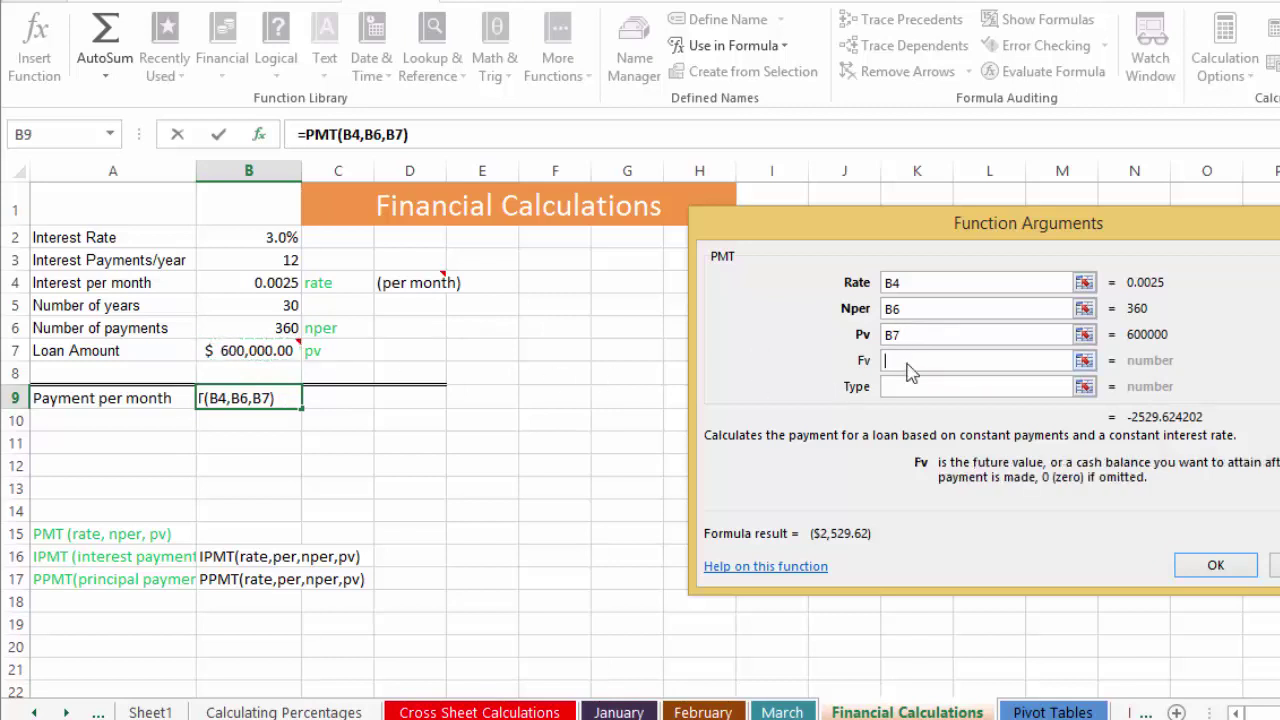
pyautogui.click(910, 393)
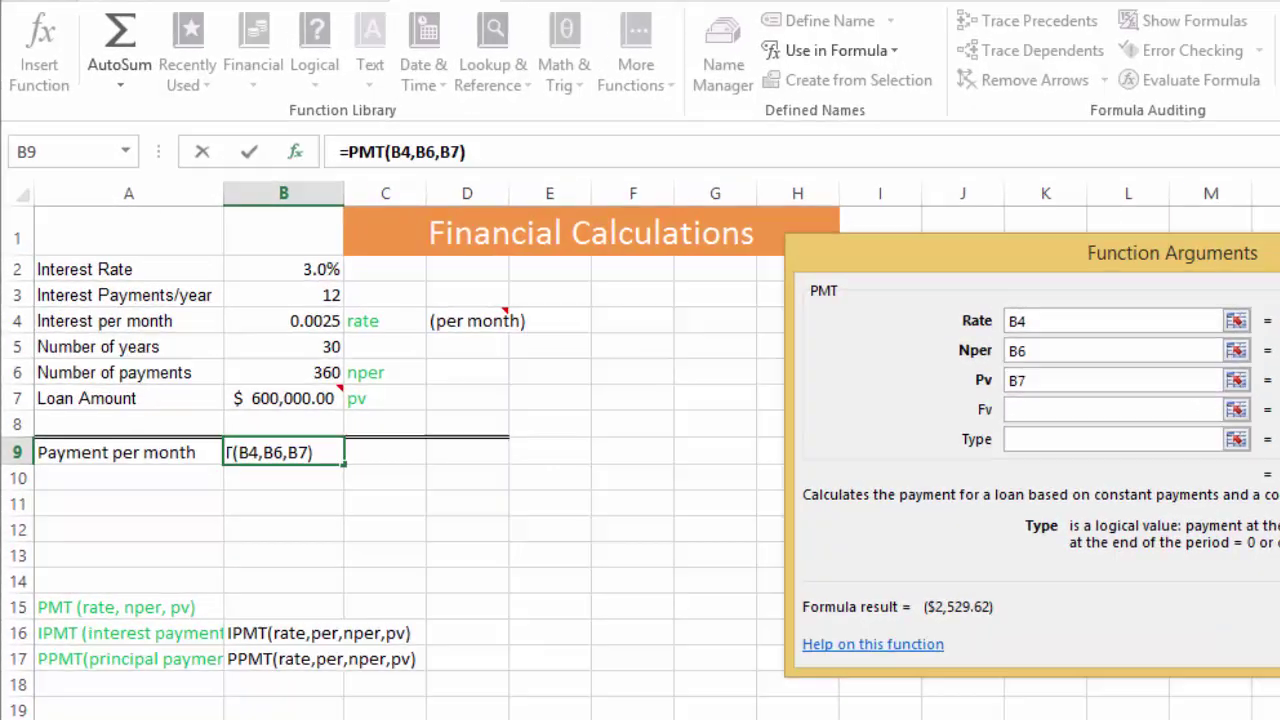
pyautogui.click(1215, 568)
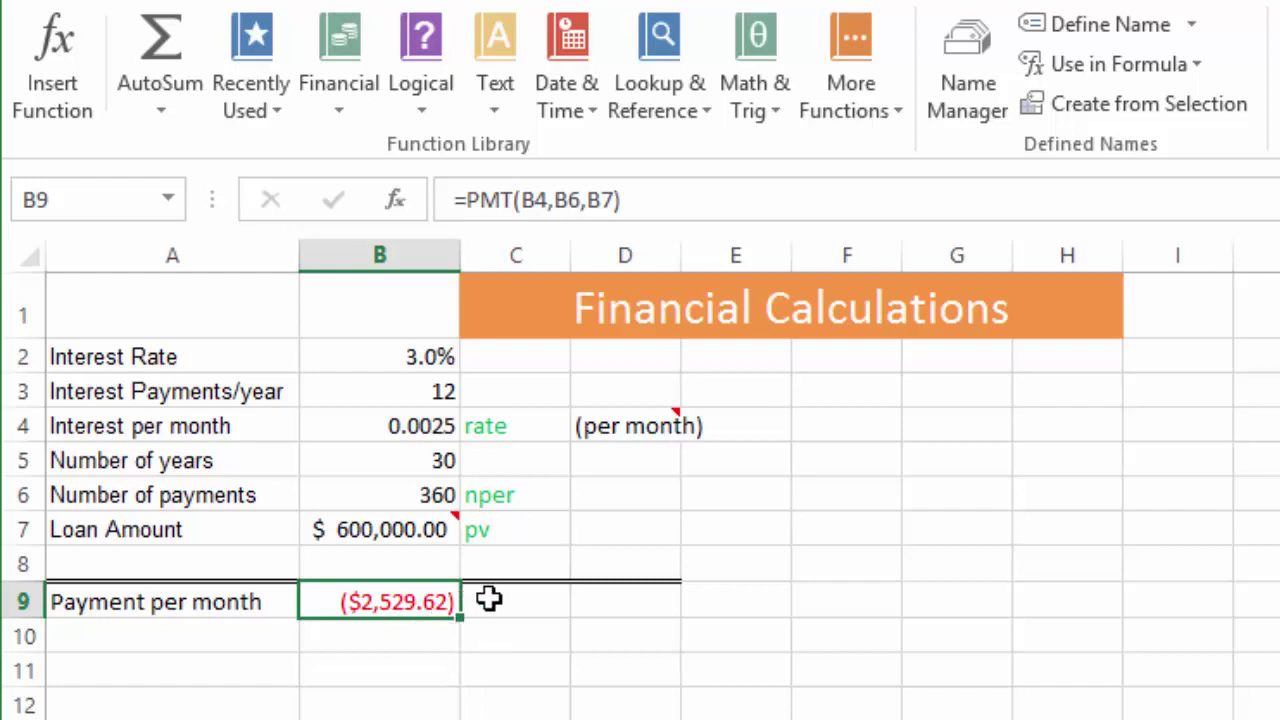
# - Set the interest rate in B2 back to 6%, recalculating the payment to ($3,597.30)
pyautogui.click(435, 356)
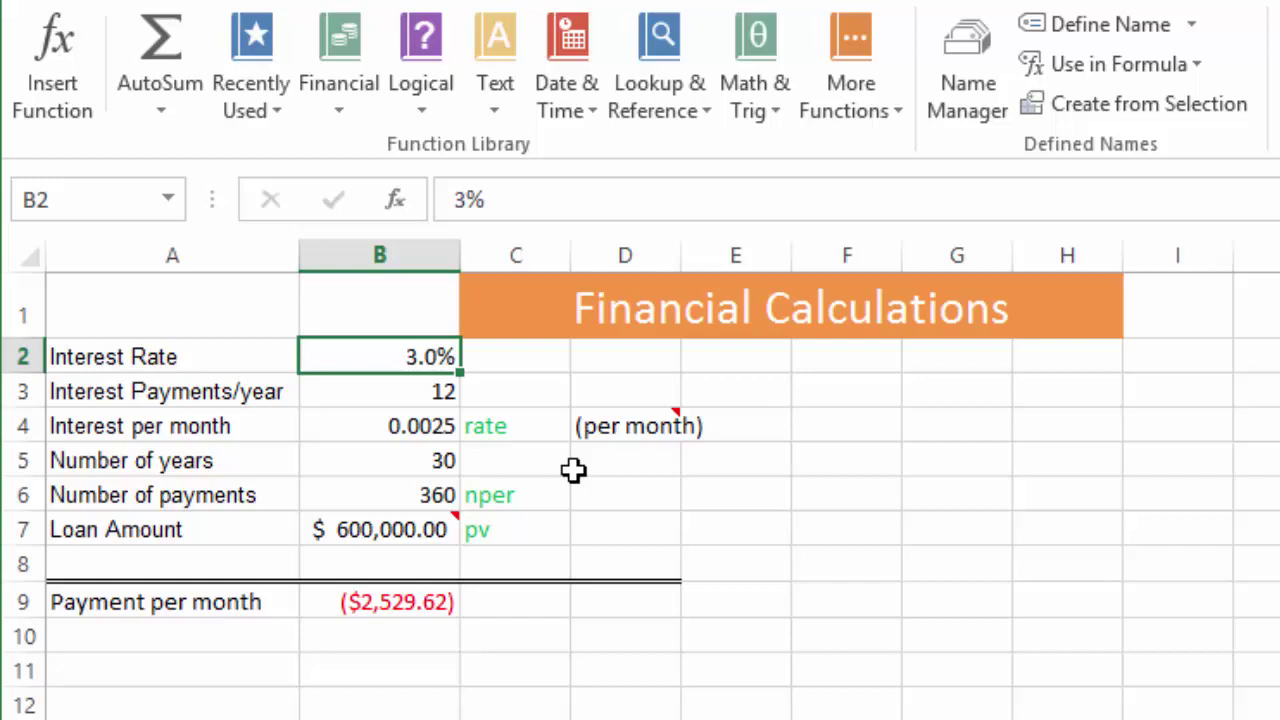
pyautogui.write('6')
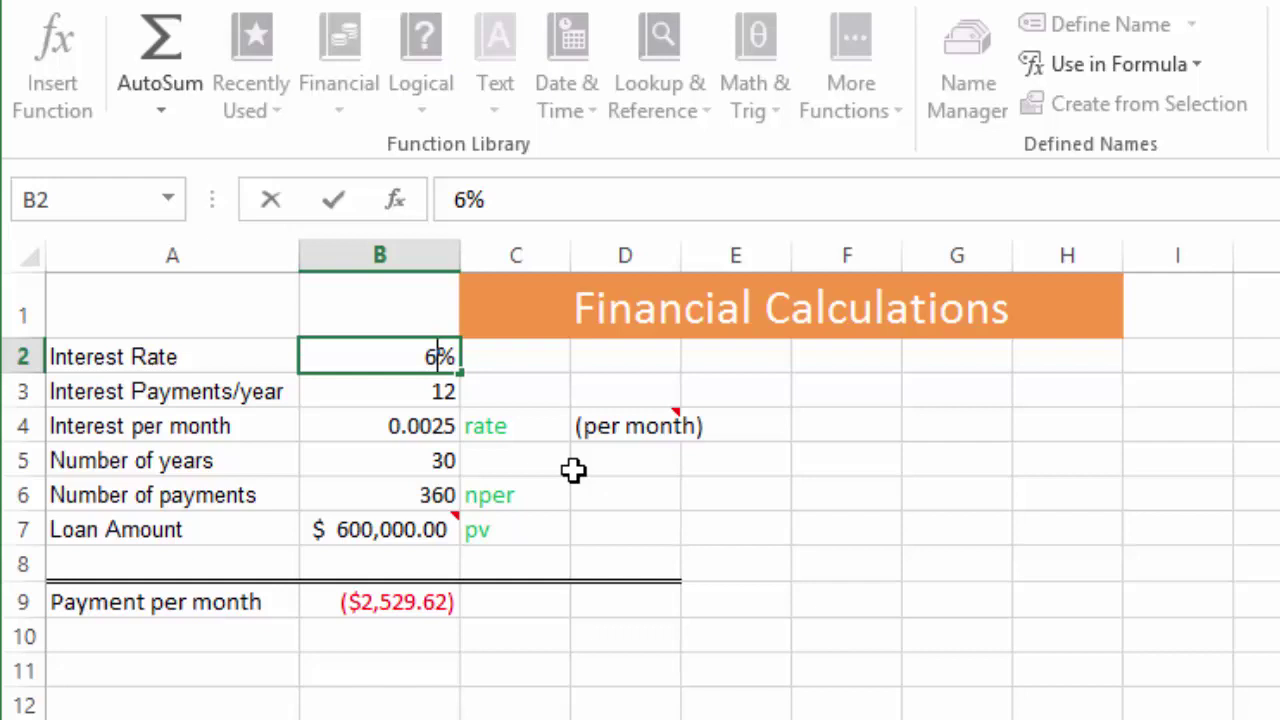
pyautogui.press('Return')
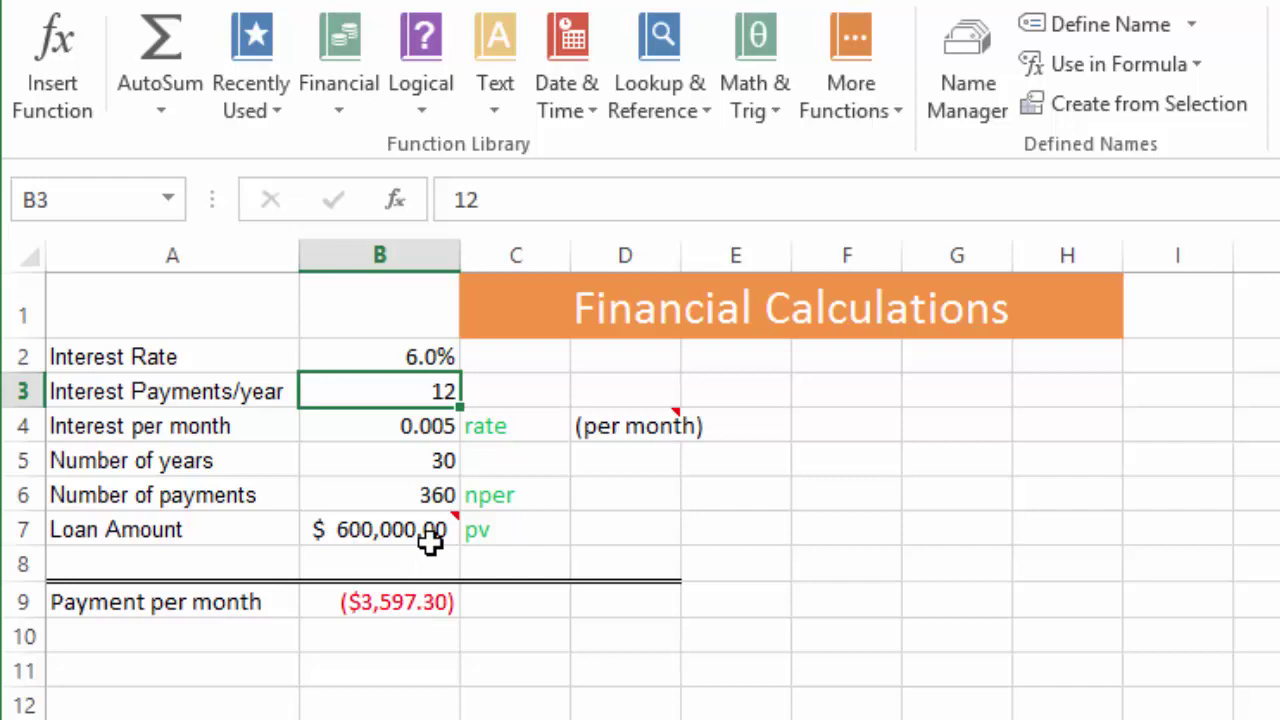
# - Change the loan amount in B7 to 200000
pyautogui.click(422, 362)
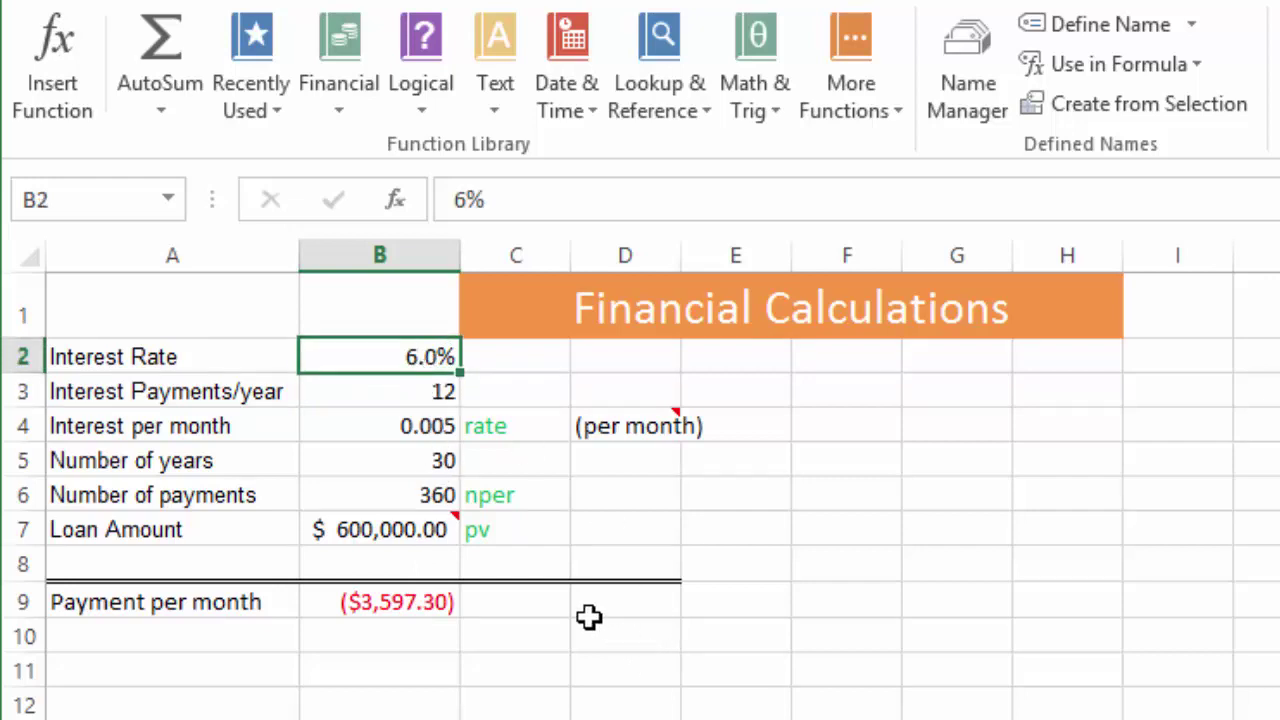
pyautogui.click(374, 529)
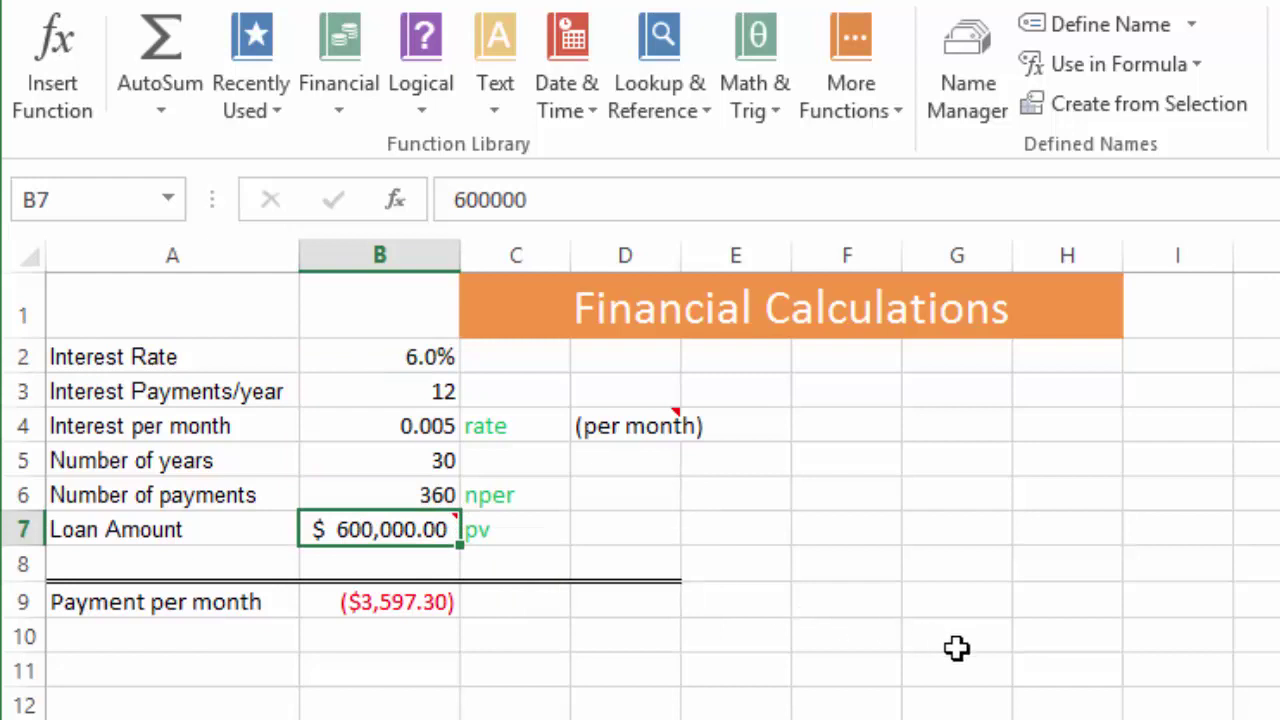
pyautogui.write('200')
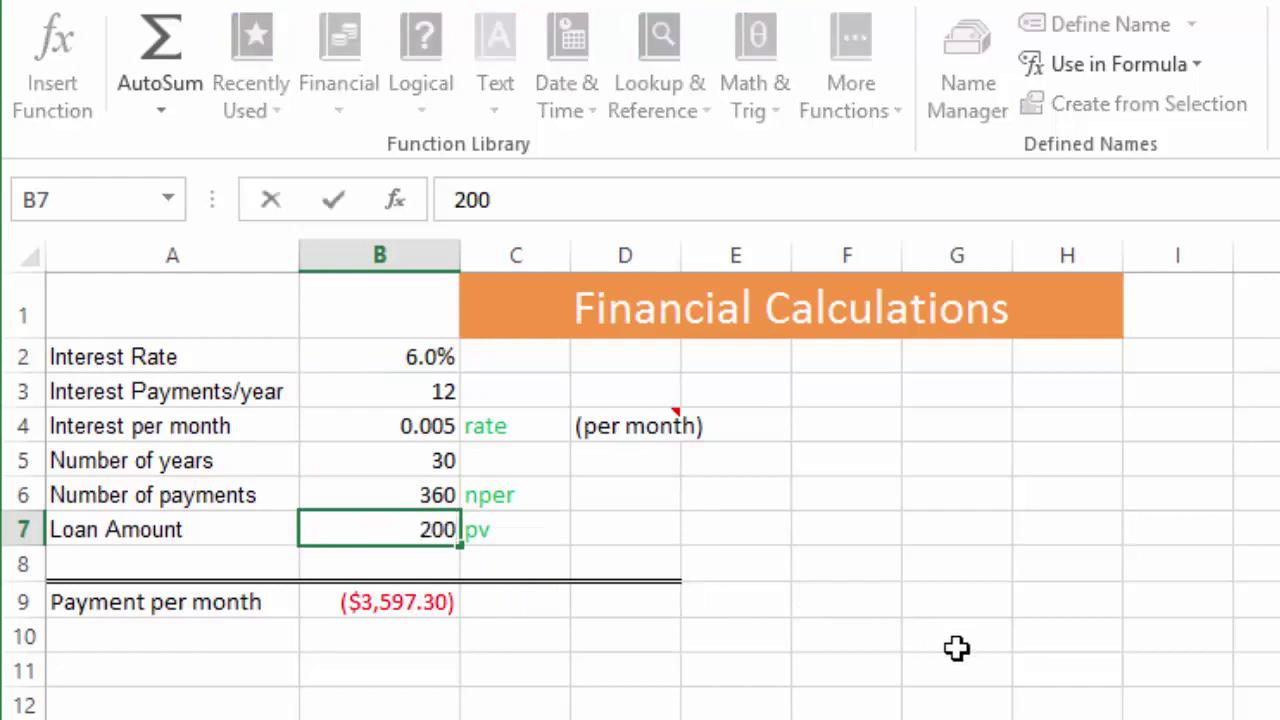
pyautogui.write('000')
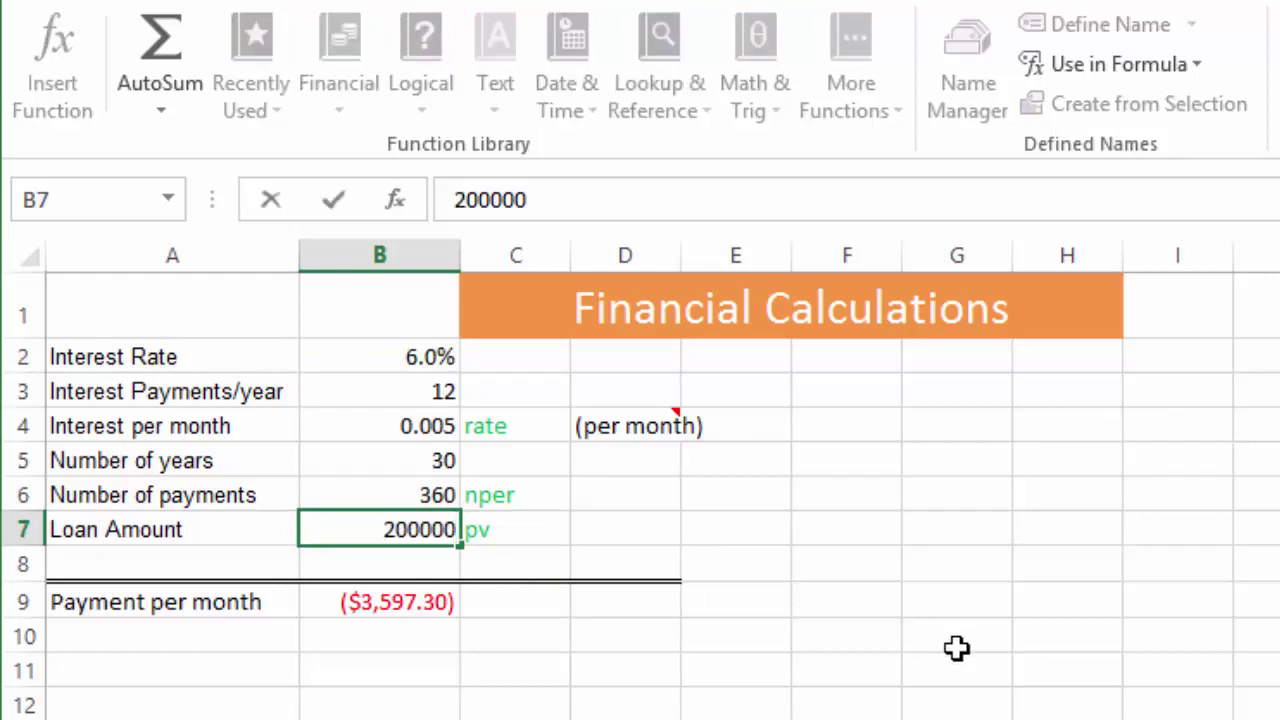
pyautogui.press('Return')
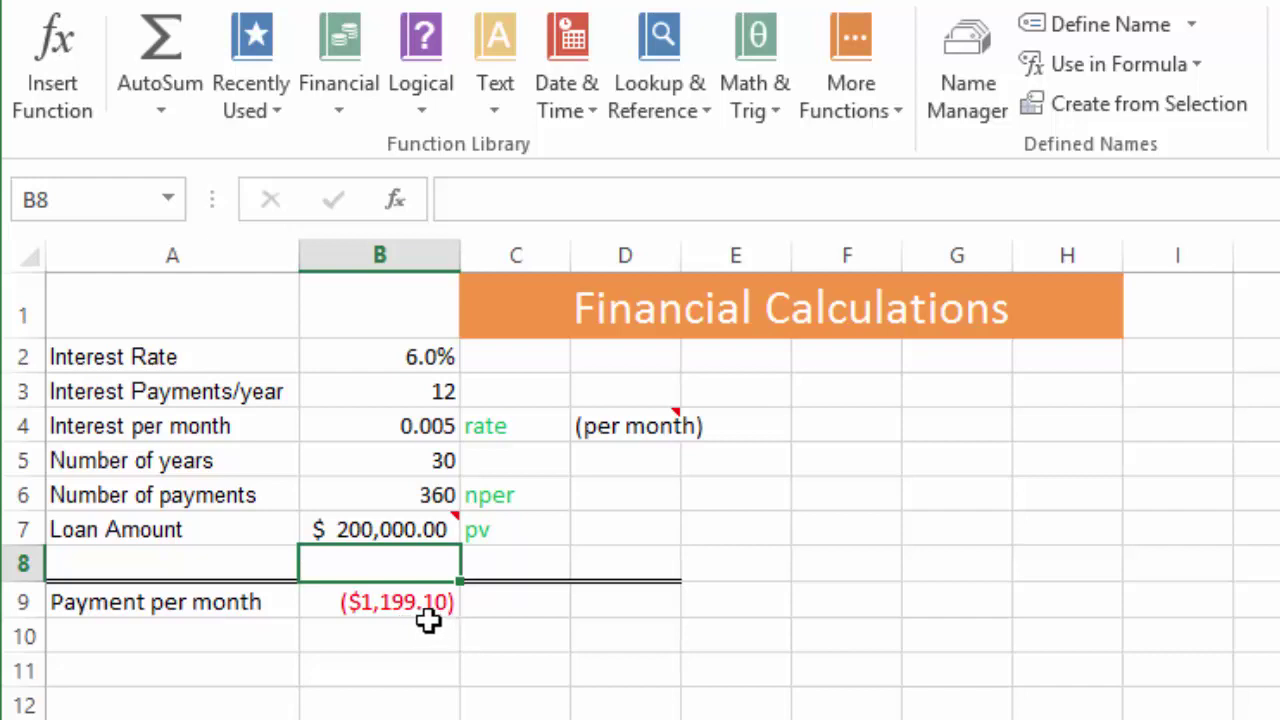
# - Edit the interest rate in B2 from 6% to 4%, giving a ($954.83) payment
pyautogui.click(425, 362)
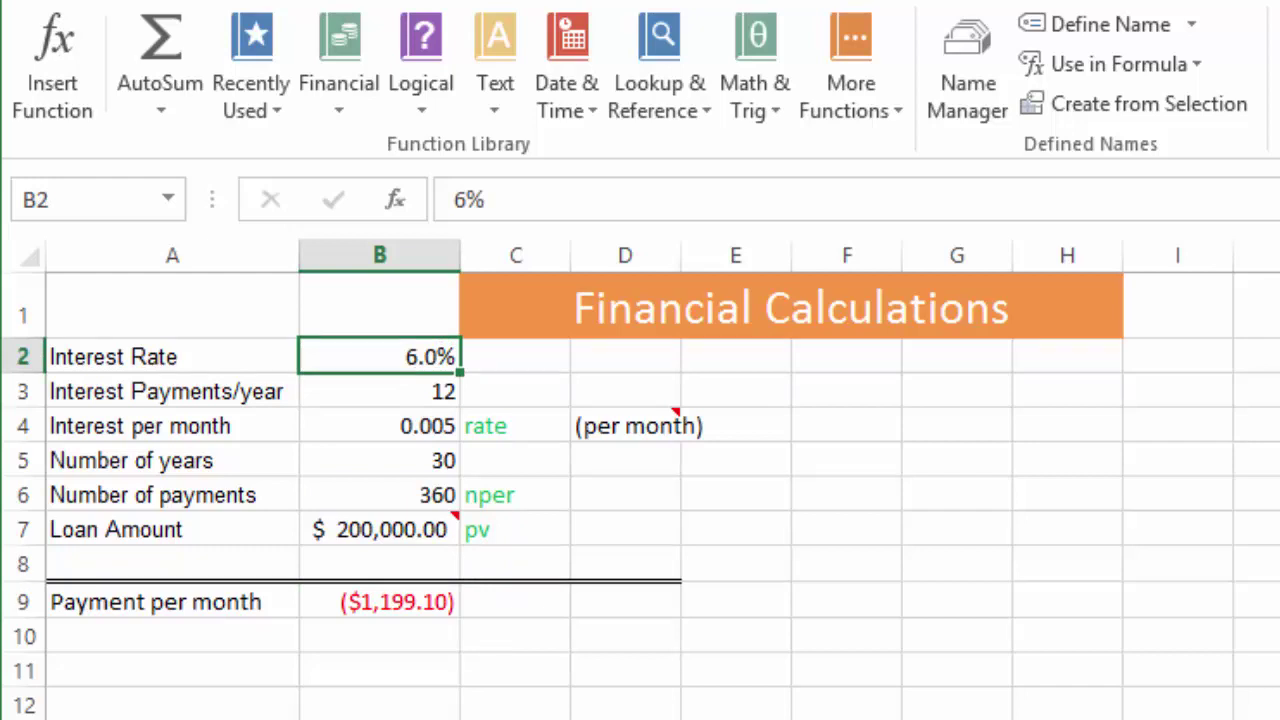
pyautogui.press('F2')
pyautogui.press('Left')
pyautogui.press('BackSpace')
pyautogui.write('4')
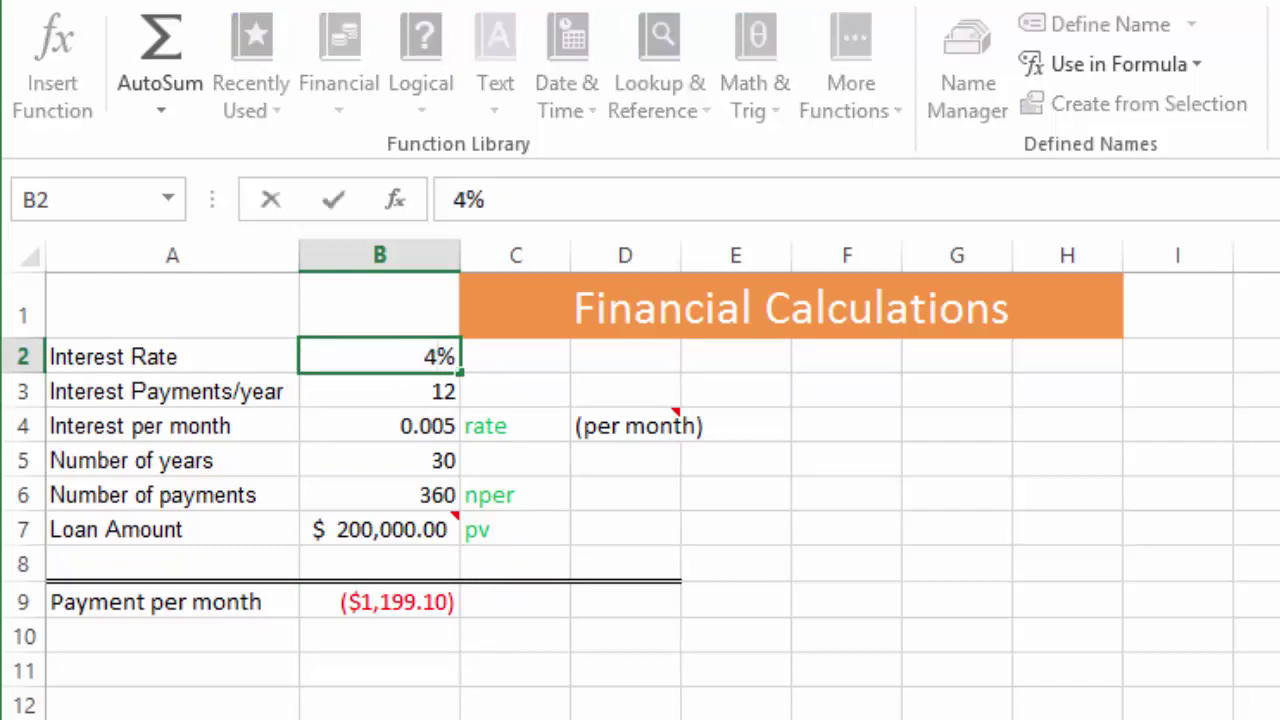
pyautogui.press('Return')
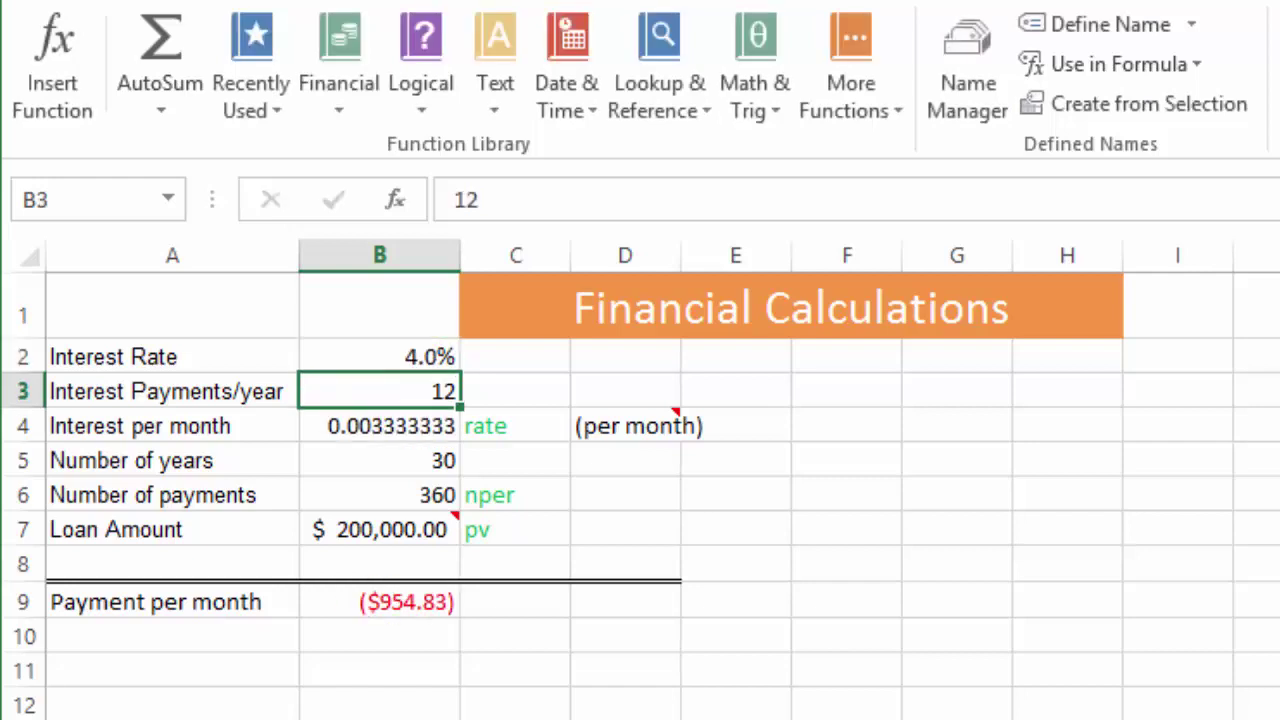
# - Set the loan amount to 19,000 and the term in B5 to 5 years
pyautogui.click(395, 529)
pyautogui.write('1')
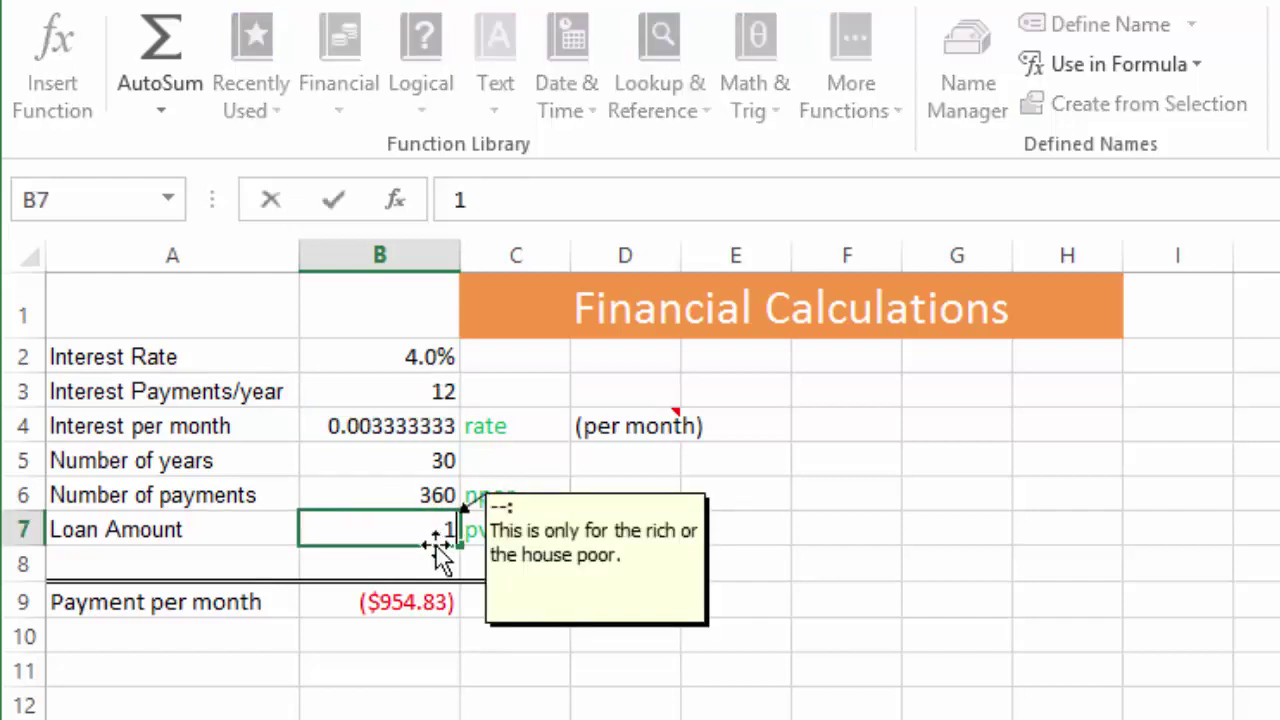
pyautogui.write('9,')
pyautogui.write('00')
pyautogui.write('0')
pyautogui.press('Return')
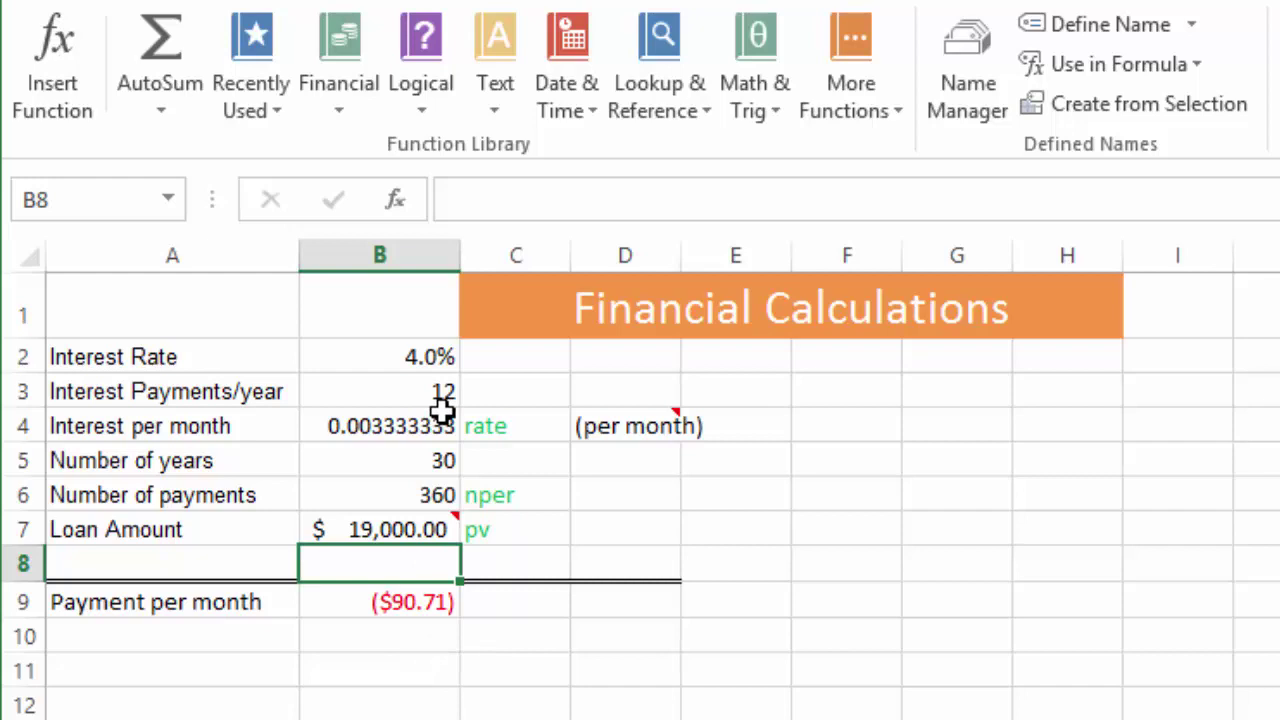
pyautogui.click(430, 497)
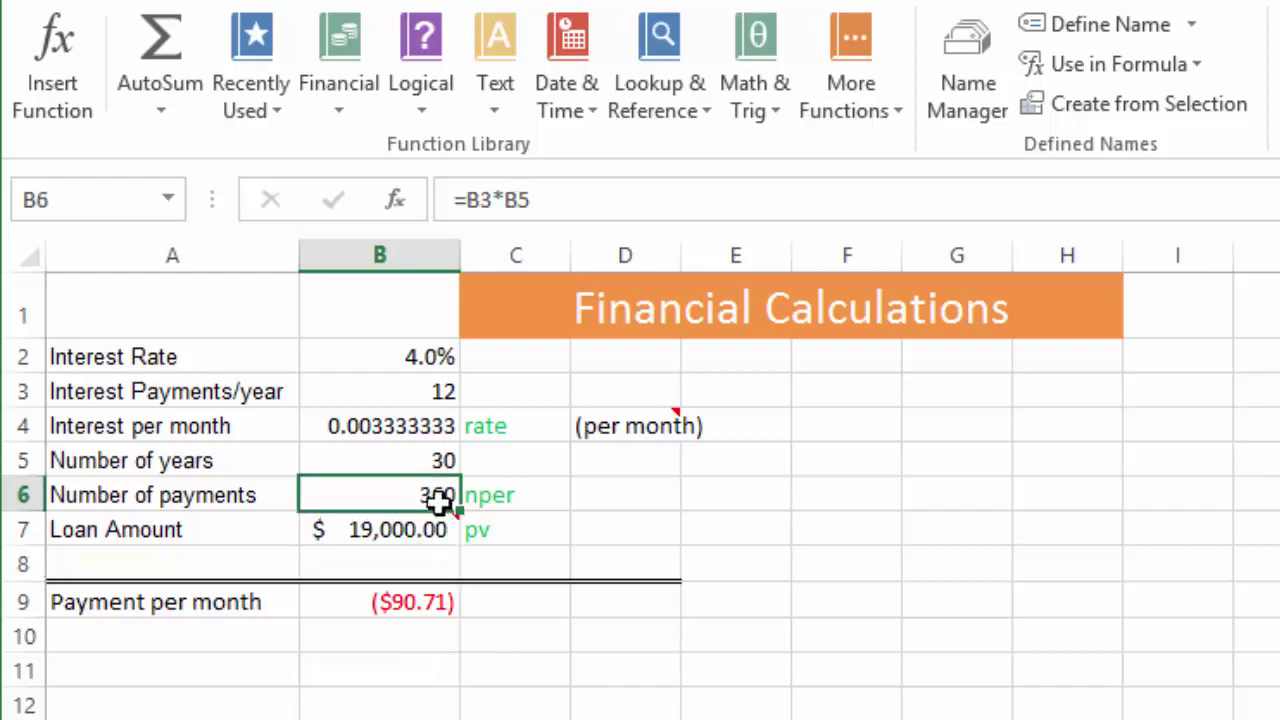
pyautogui.click(425, 462)
pyautogui.write('5')
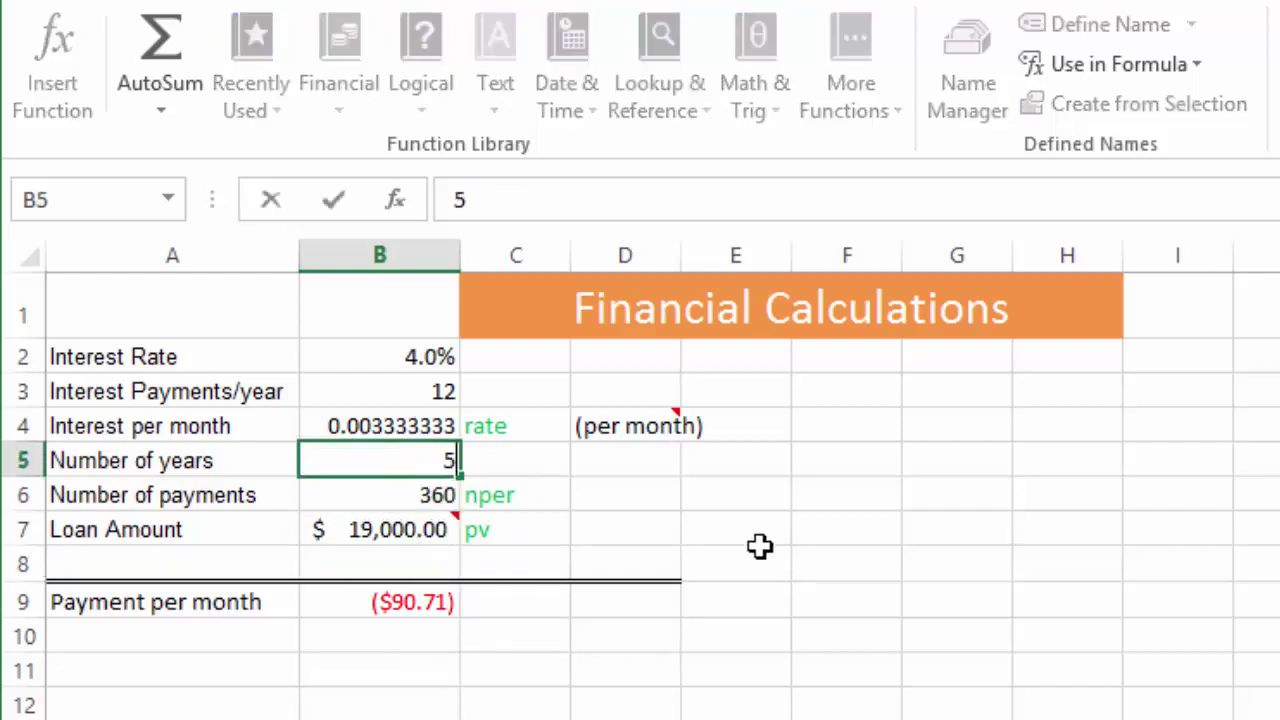
pyautogui.press('Return')
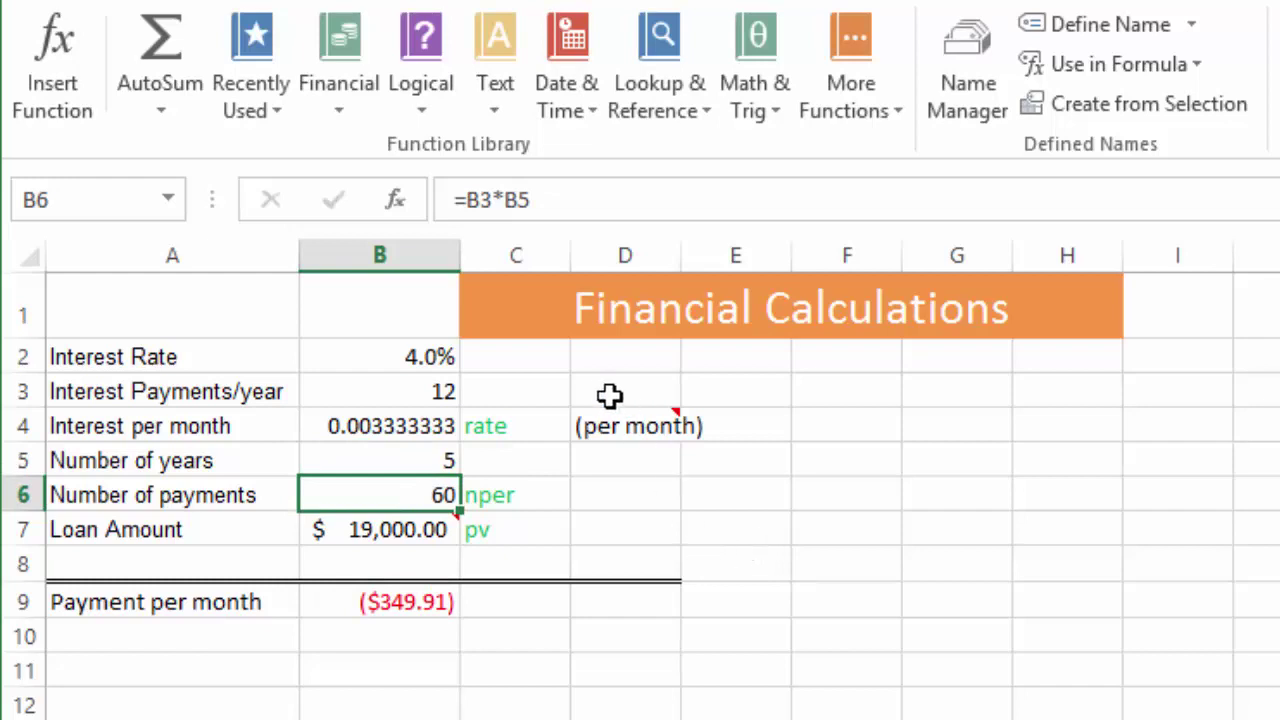
# - Try interest rates of 7%, 14% and finally 29% in B2
pyautogui.click(410, 357)
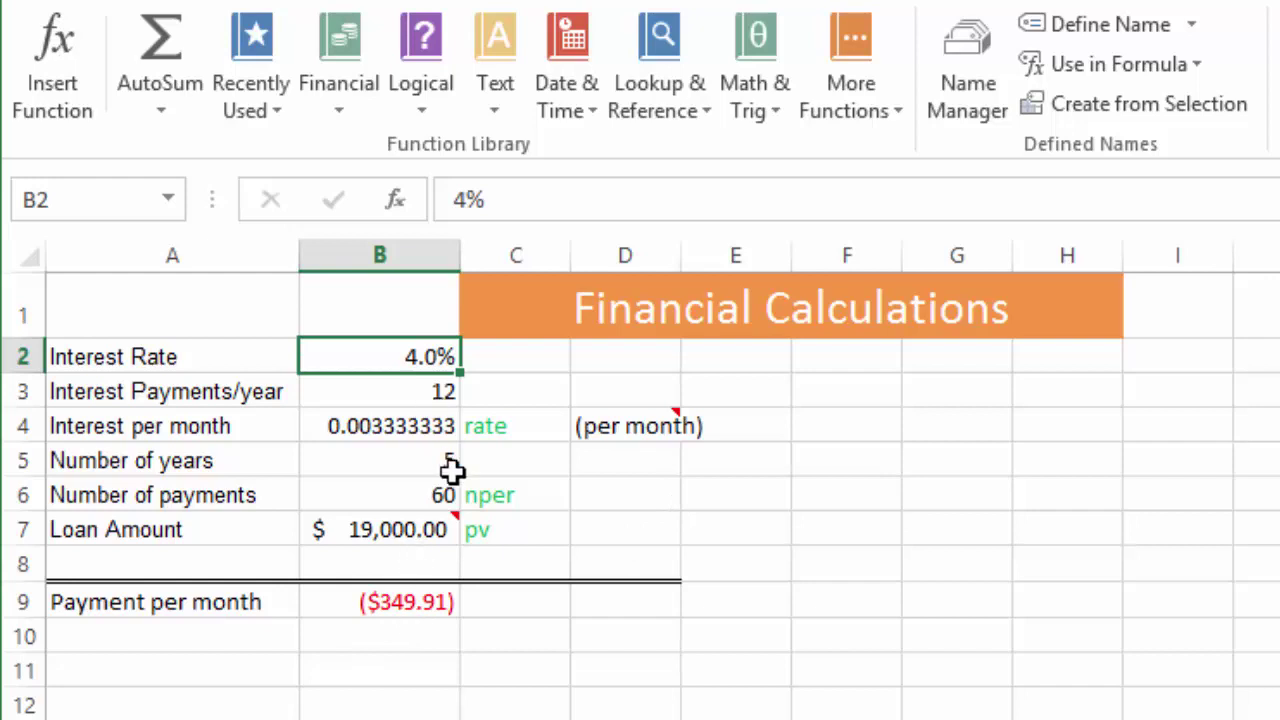
pyautogui.write('7')
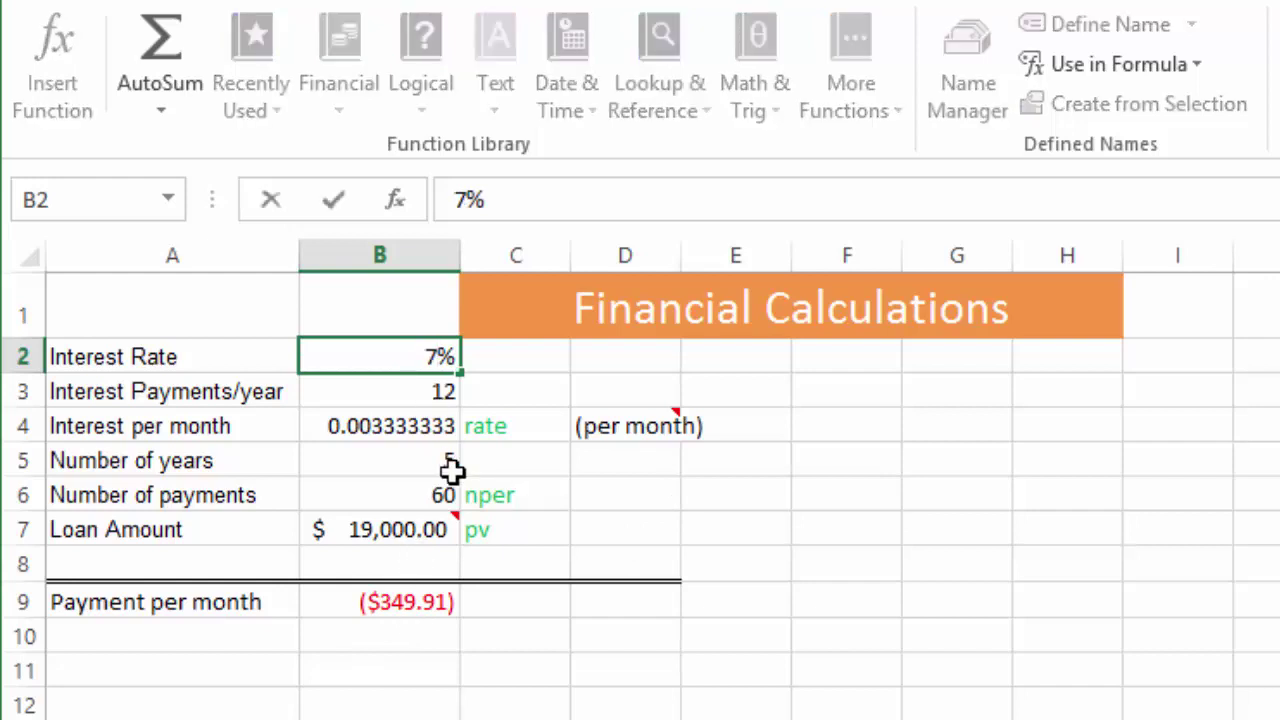
pyautogui.press('Return')
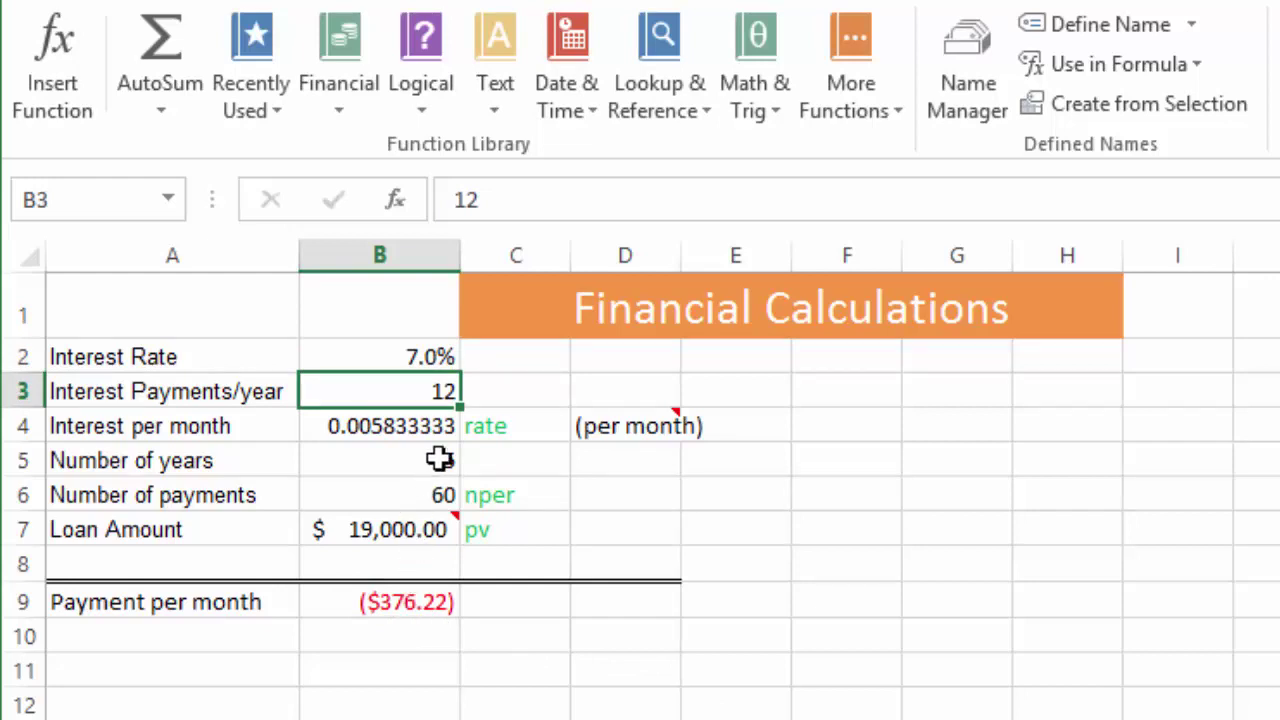
pyautogui.click(420, 357)
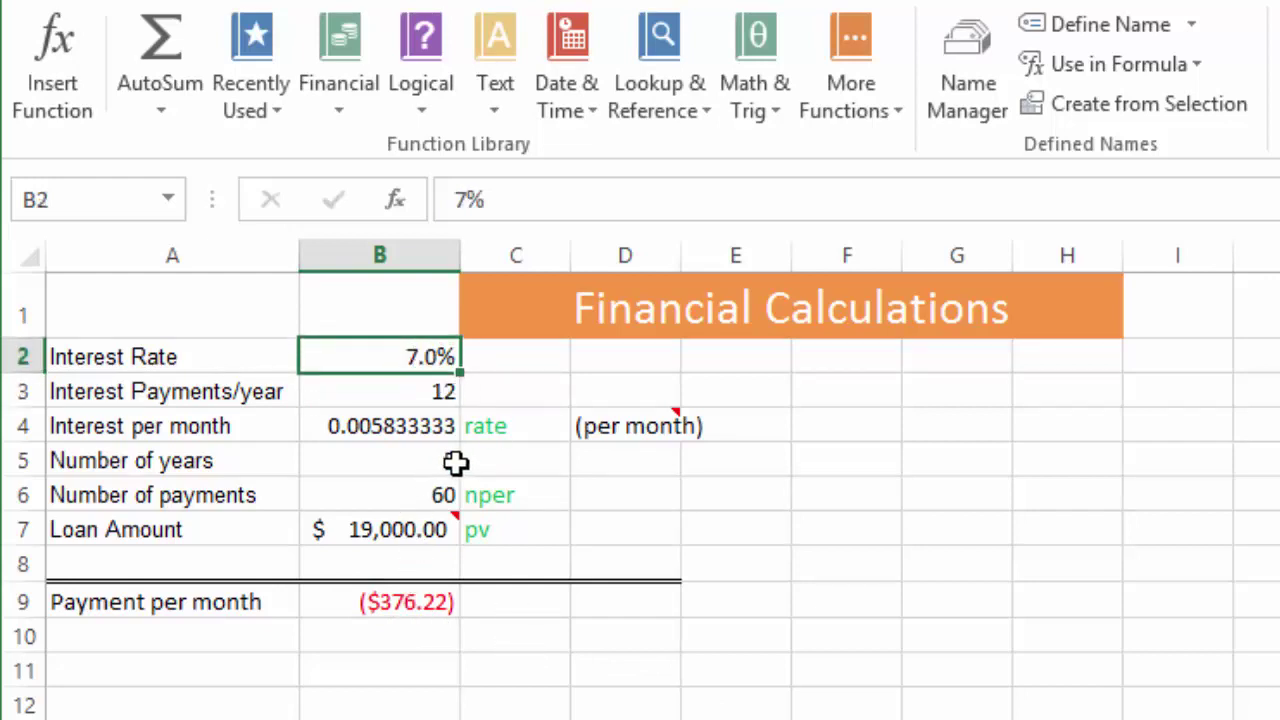
pyautogui.moveTo(405, 535)
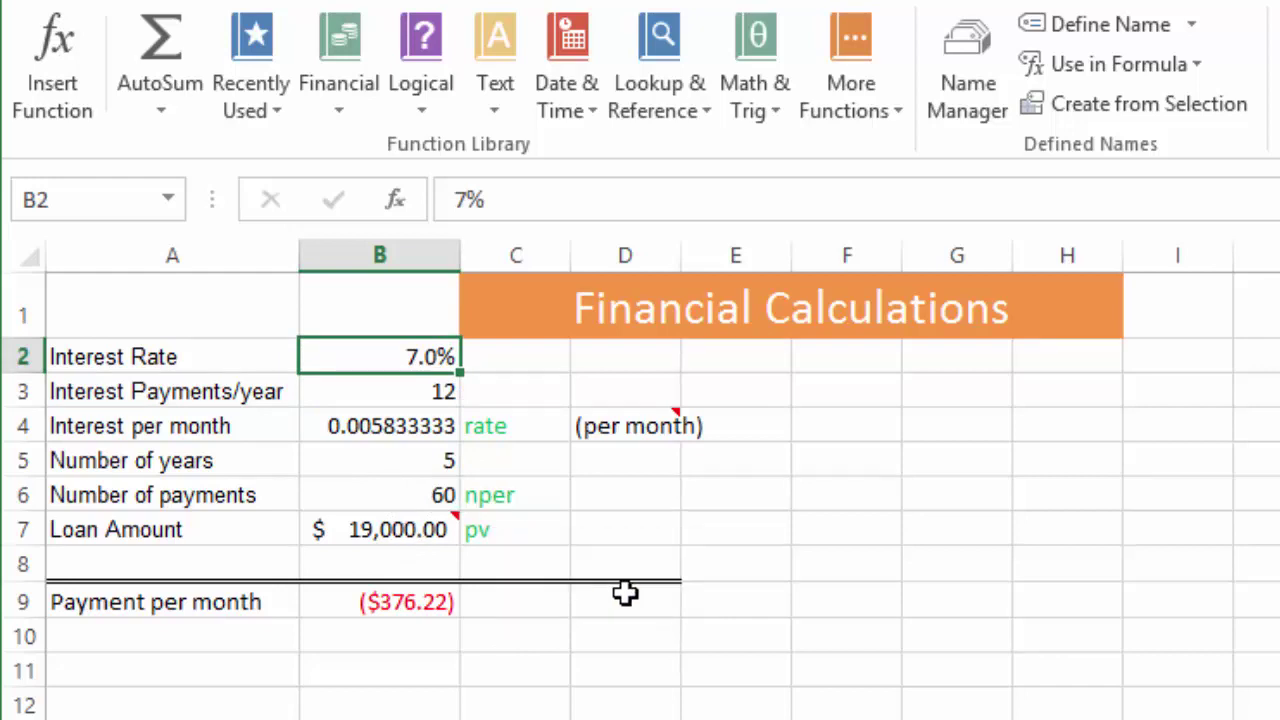
pyautogui.write('14')
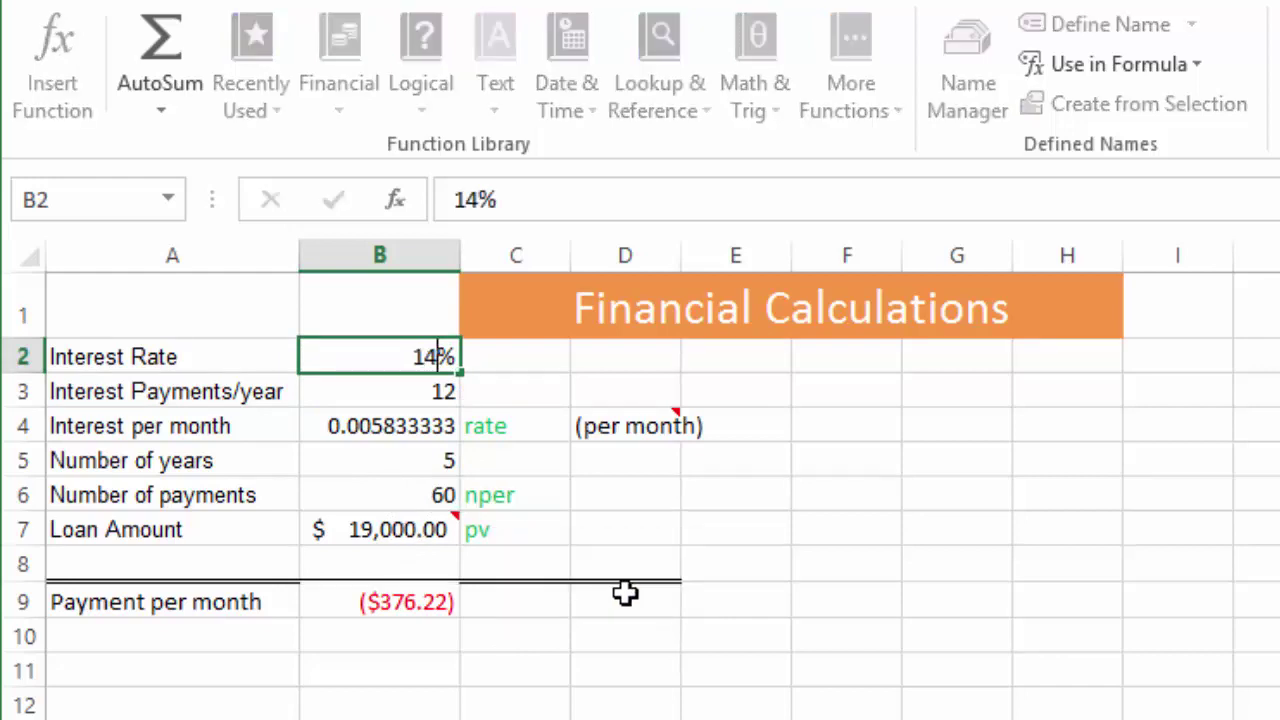
pyautogui.press('Return')
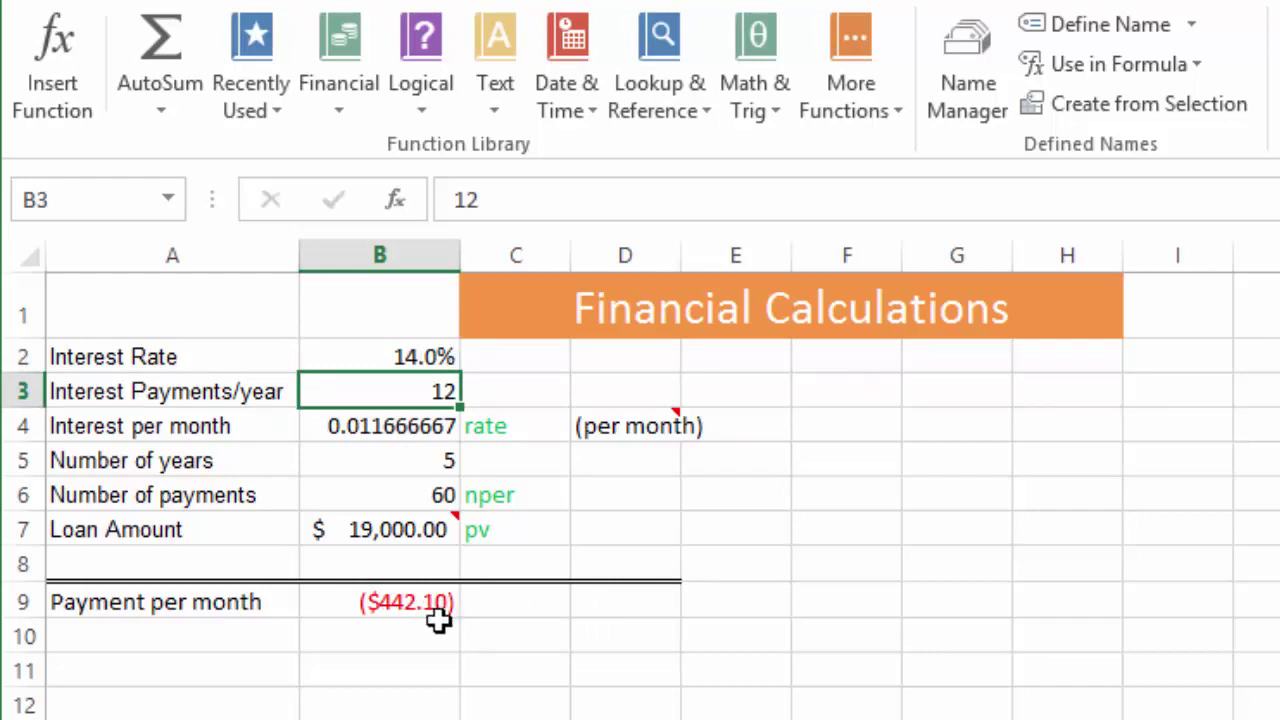
pyautogui.click(426, 357)
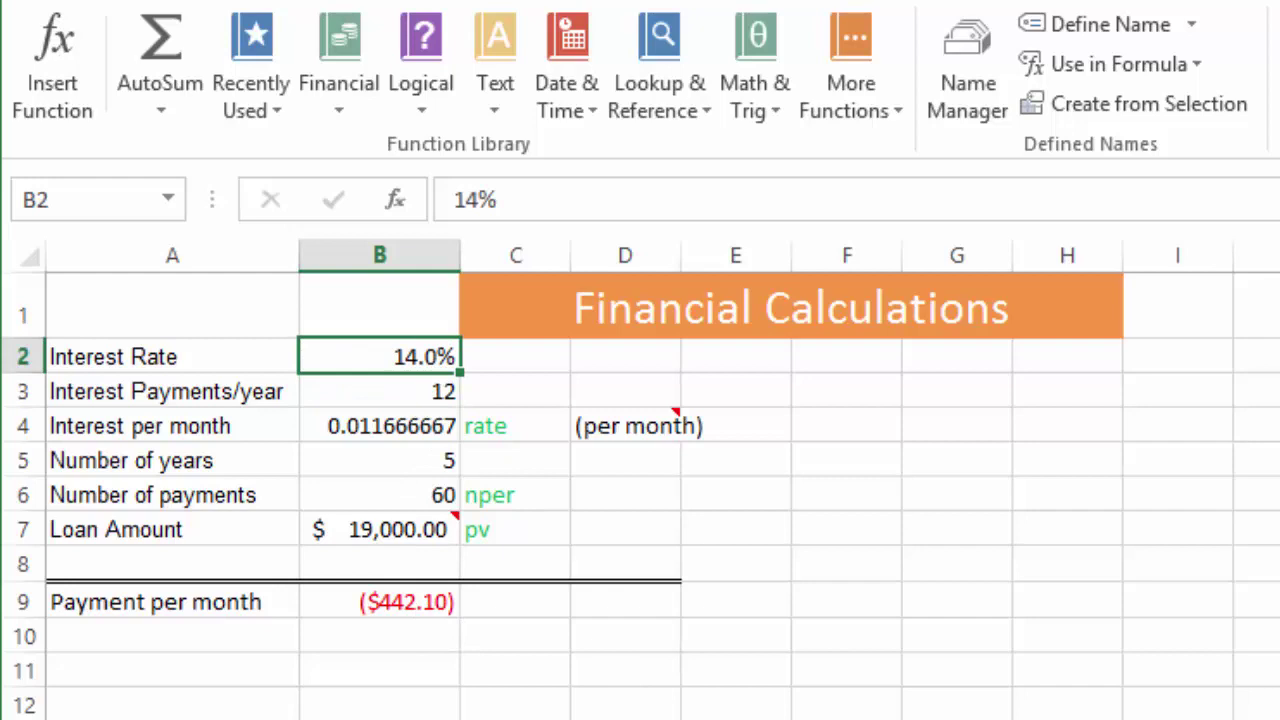
pyautogui.write('29')
pyautogui.press('Return')
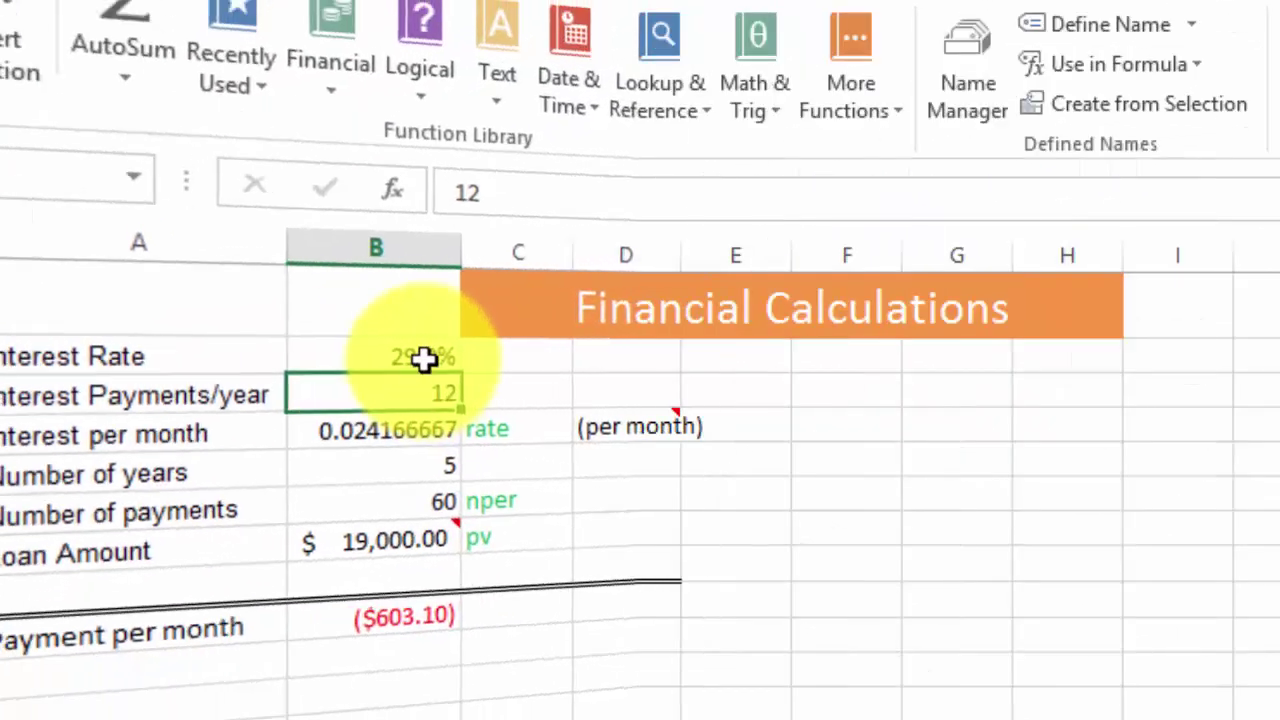
# - Reset the inputs to a 4% rate, 30 years and a 200,000 loan amount
pyautogui.click(423, 357)
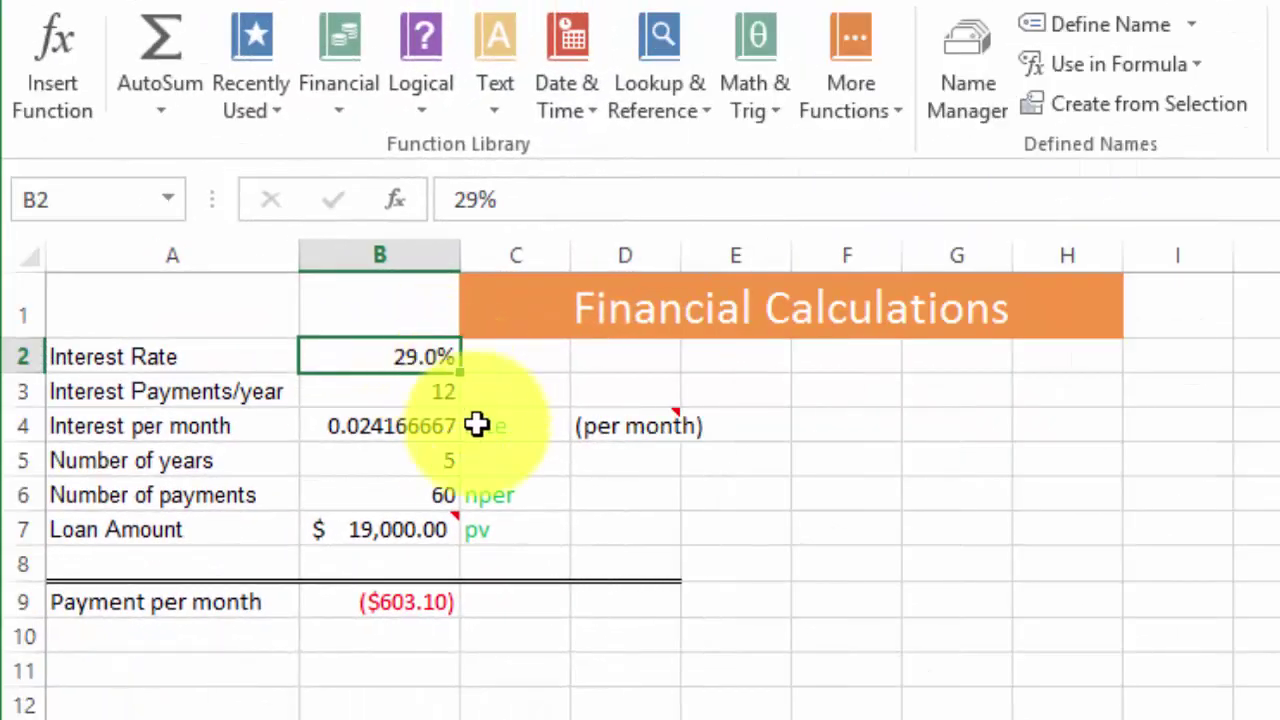
pyautogui.write('4')
pyautogui.press('Return')
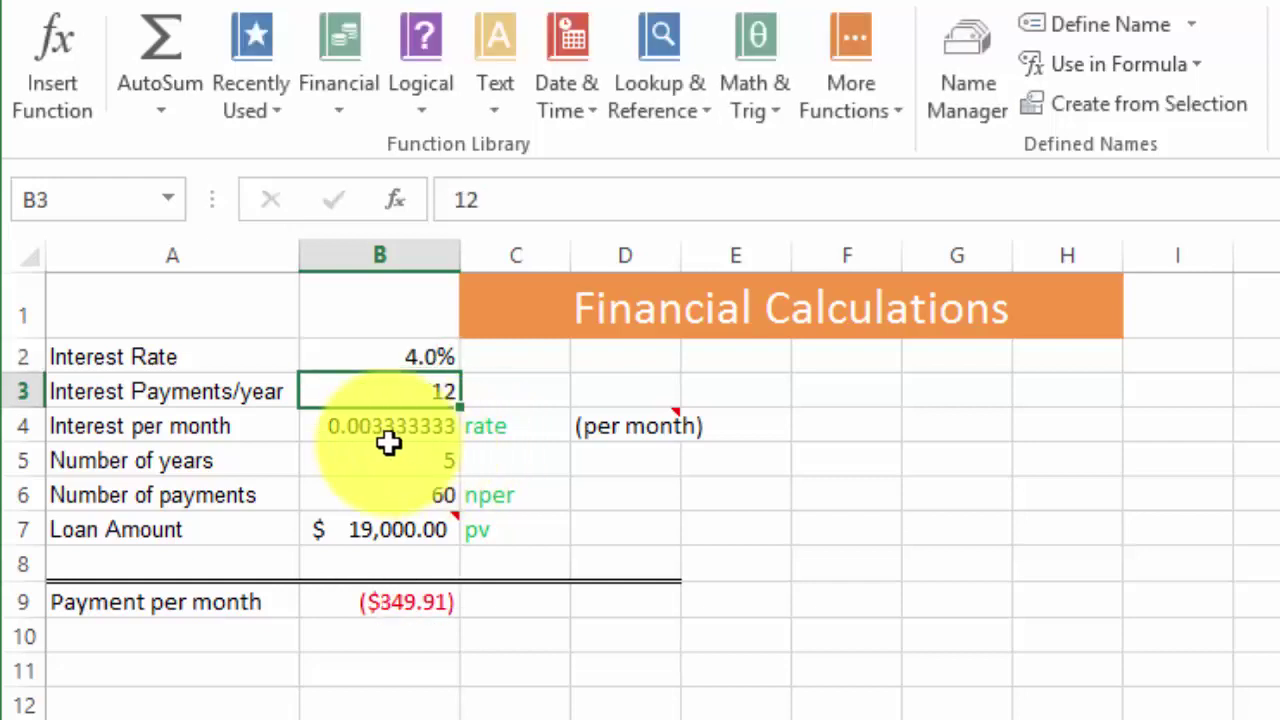
pyautogui.click(429, 463)
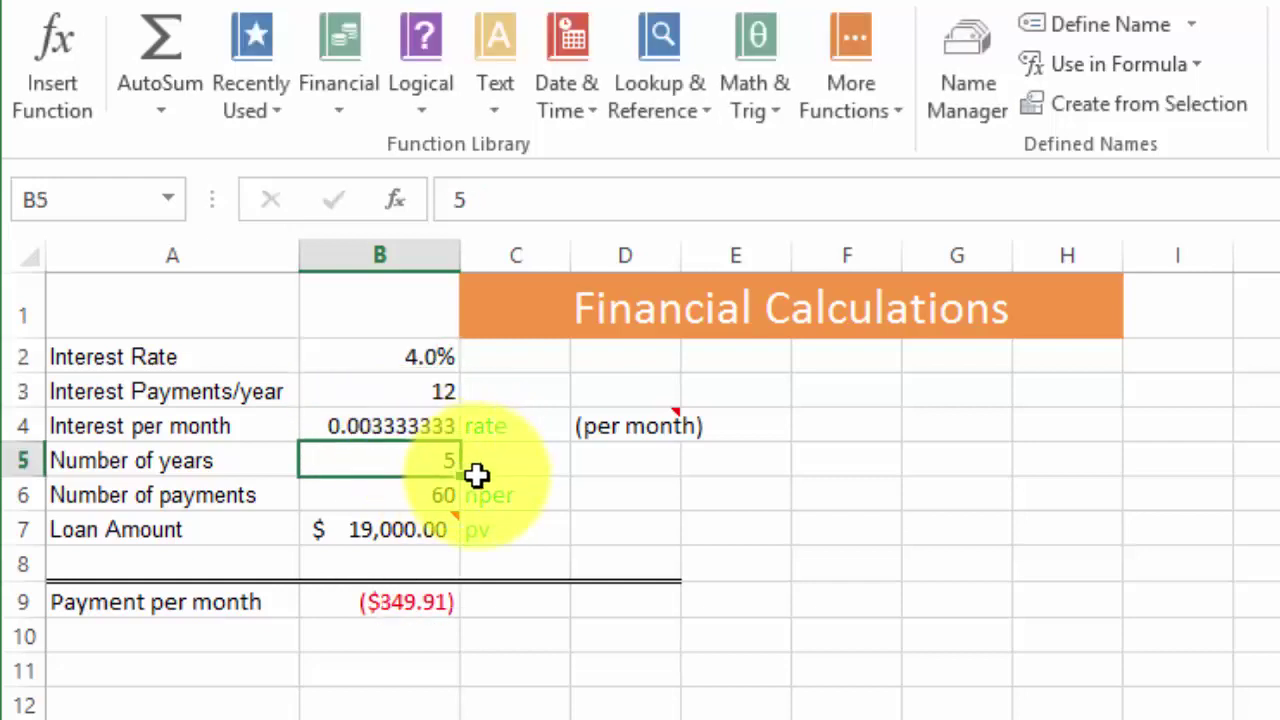
pyautogui.write('30')
pyautogui.hotkey('ctrl', 'Return')
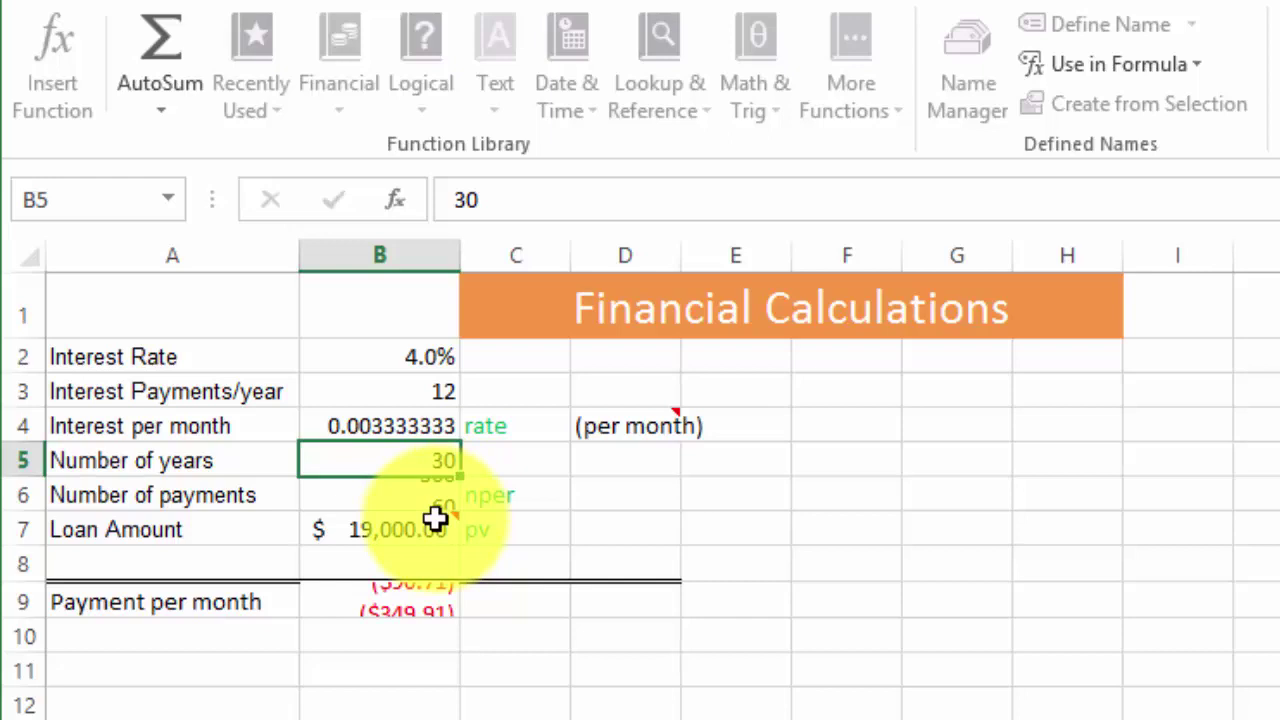
pyautogui.click(435, 517)
pyautogui.write('200')
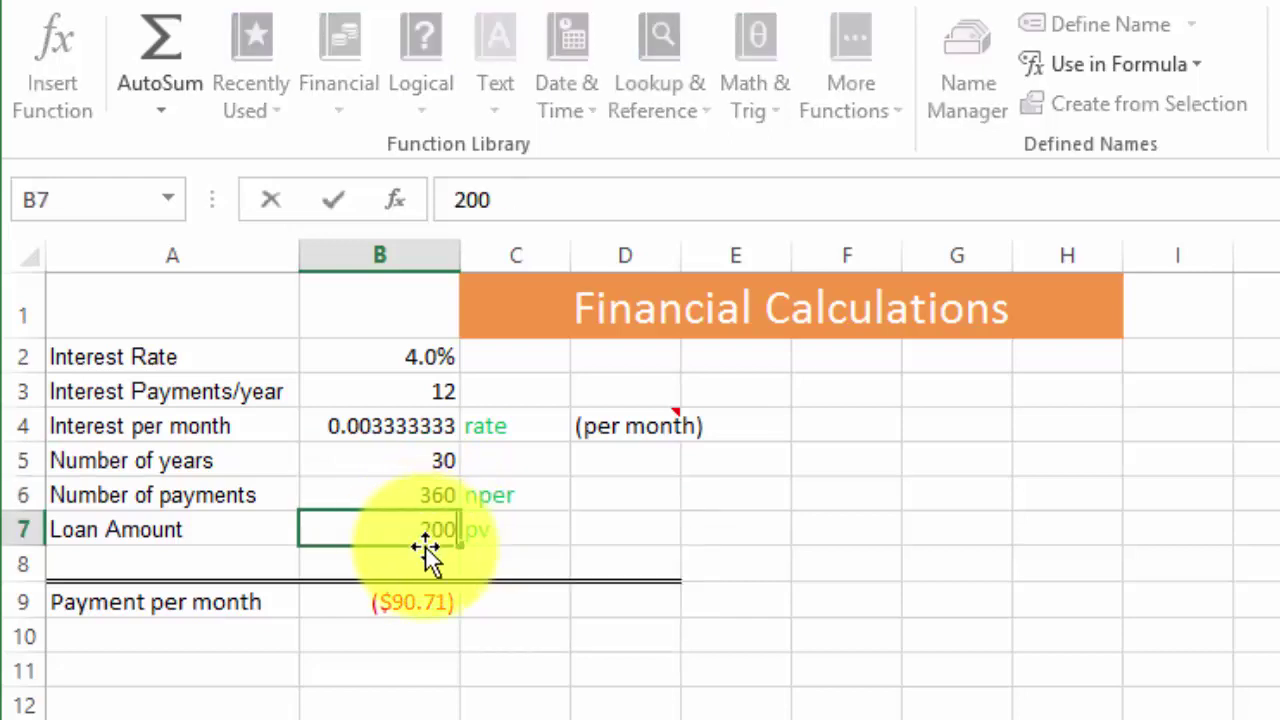
pyautogui.write(',00')
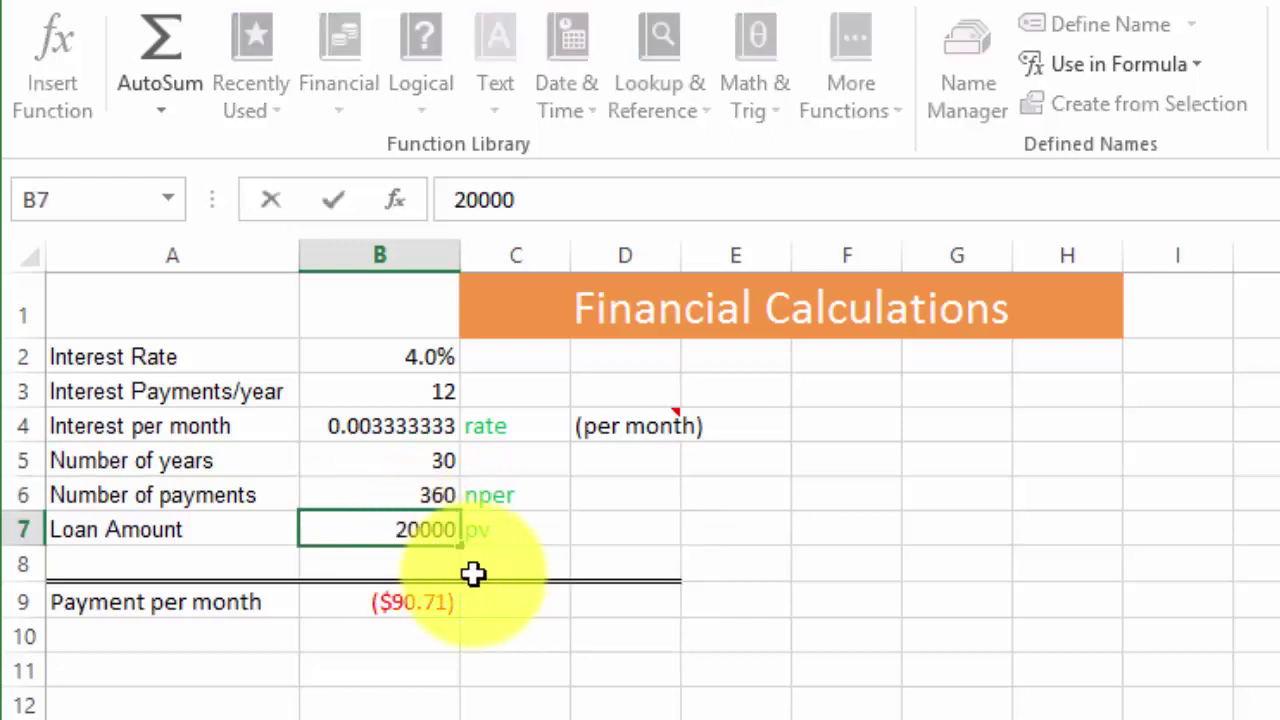
pyautogui.write('0')
pyautogui.press('Return')
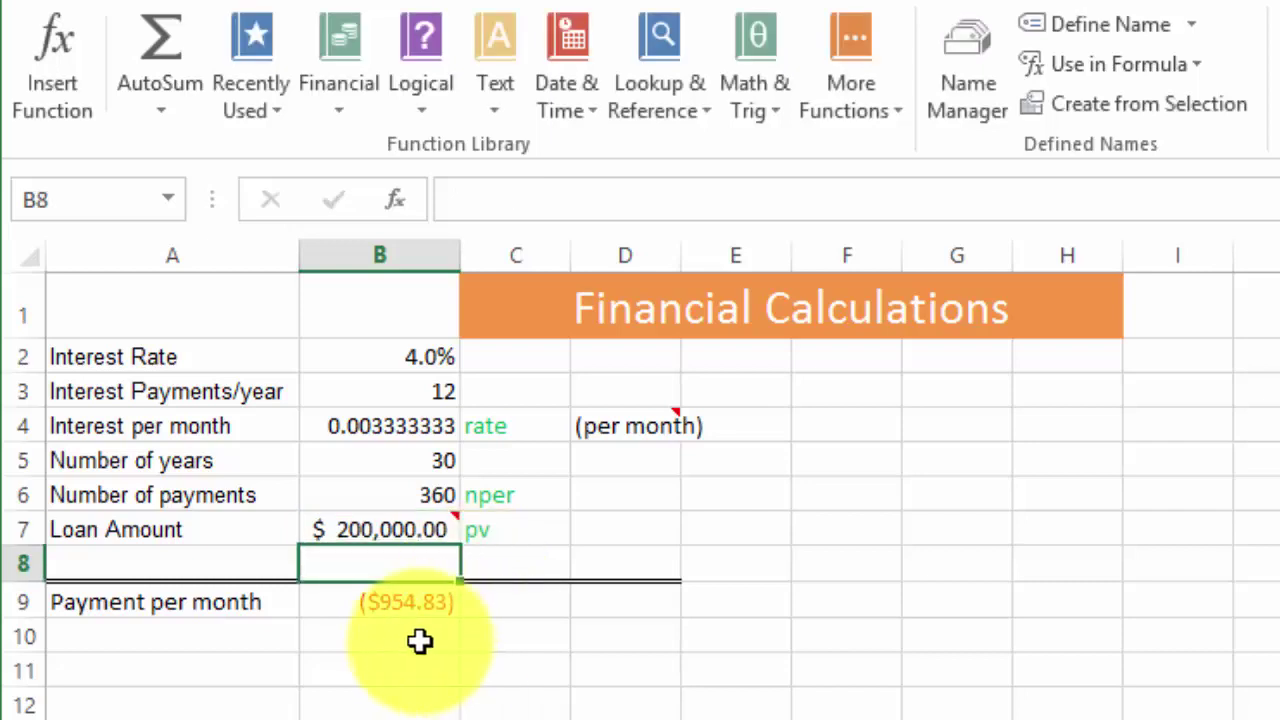
# - Check B9's =PMT(B4,B6,B7) formula, then select the 'PMT (rate, nper, pv)' note in A15
pyautogui.click(415, 651)
pyautogui.click(423, 603)
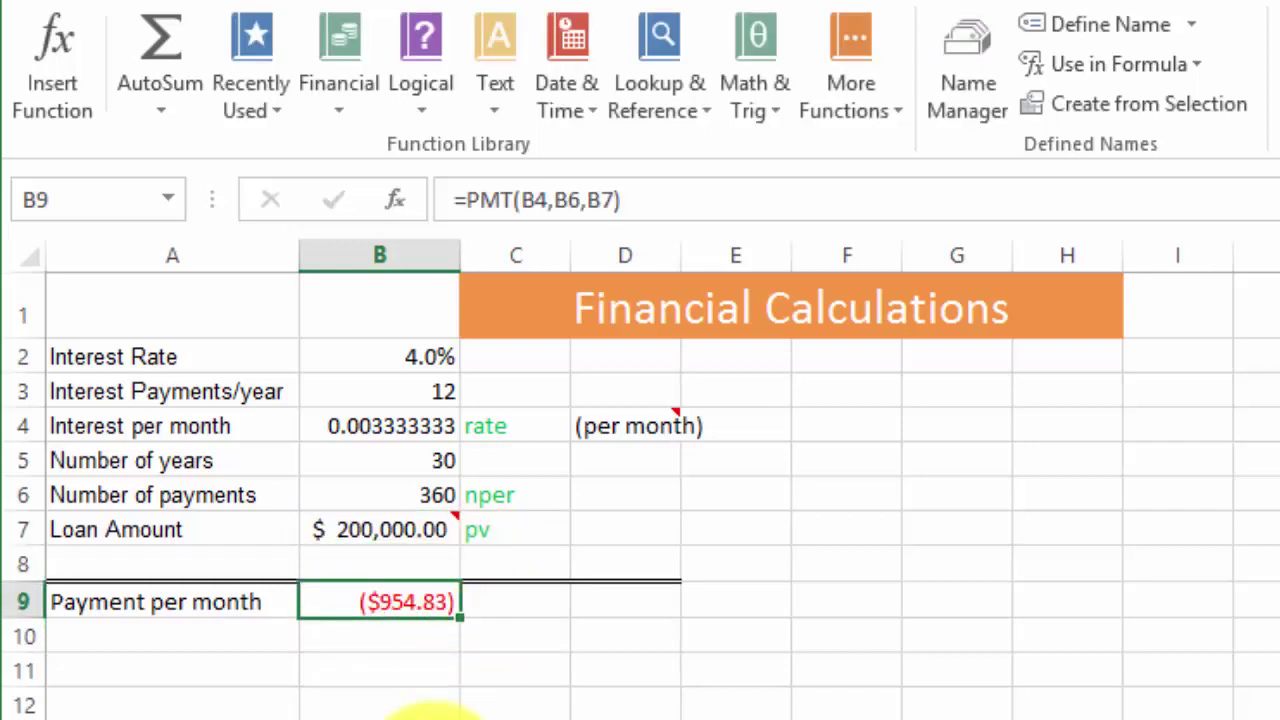
pyautogui.click(150, 719)
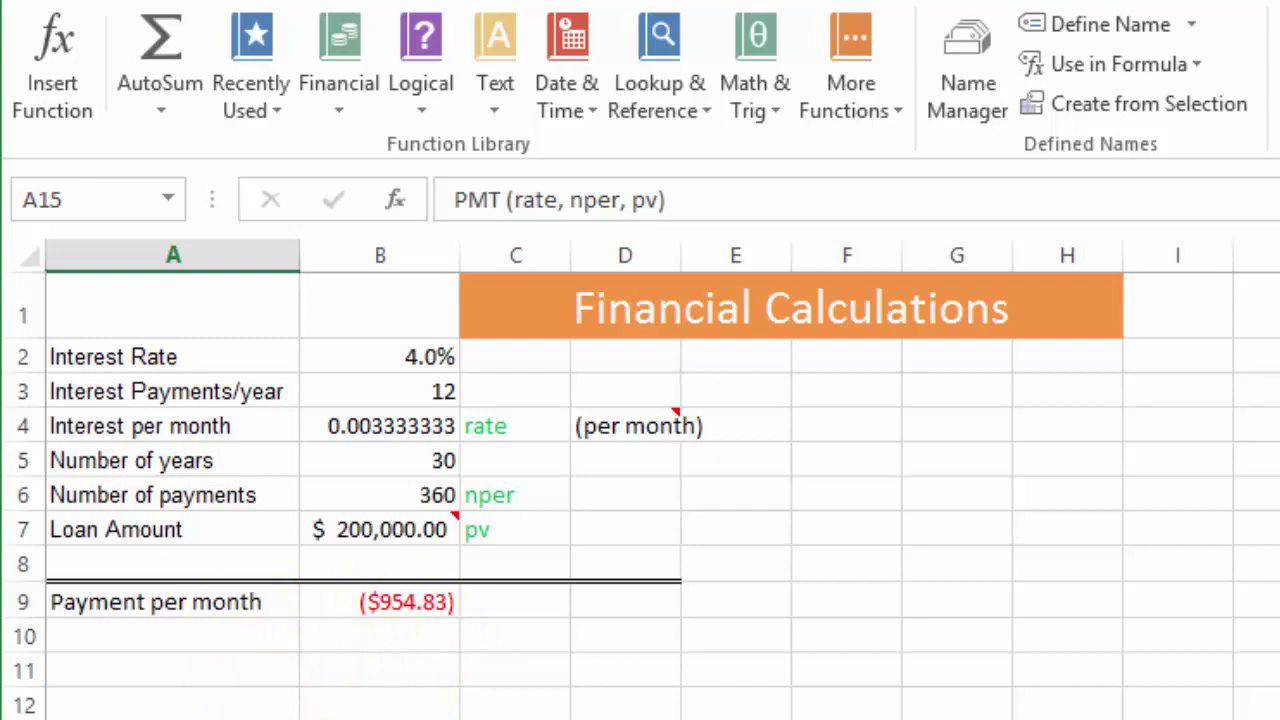
# - In D16, search the function list for ipmt and choose IPMT
pyautogui.click(625, 719)
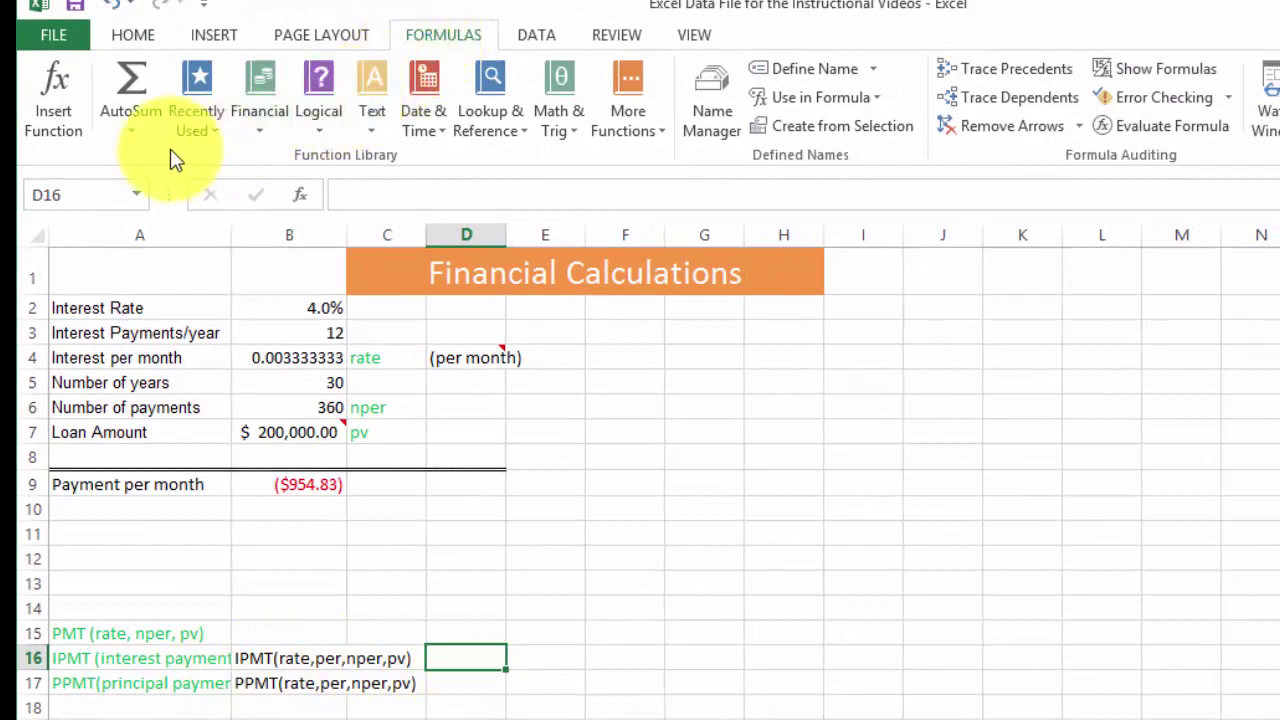
pyautogui.hotkey('shift', 'F3')
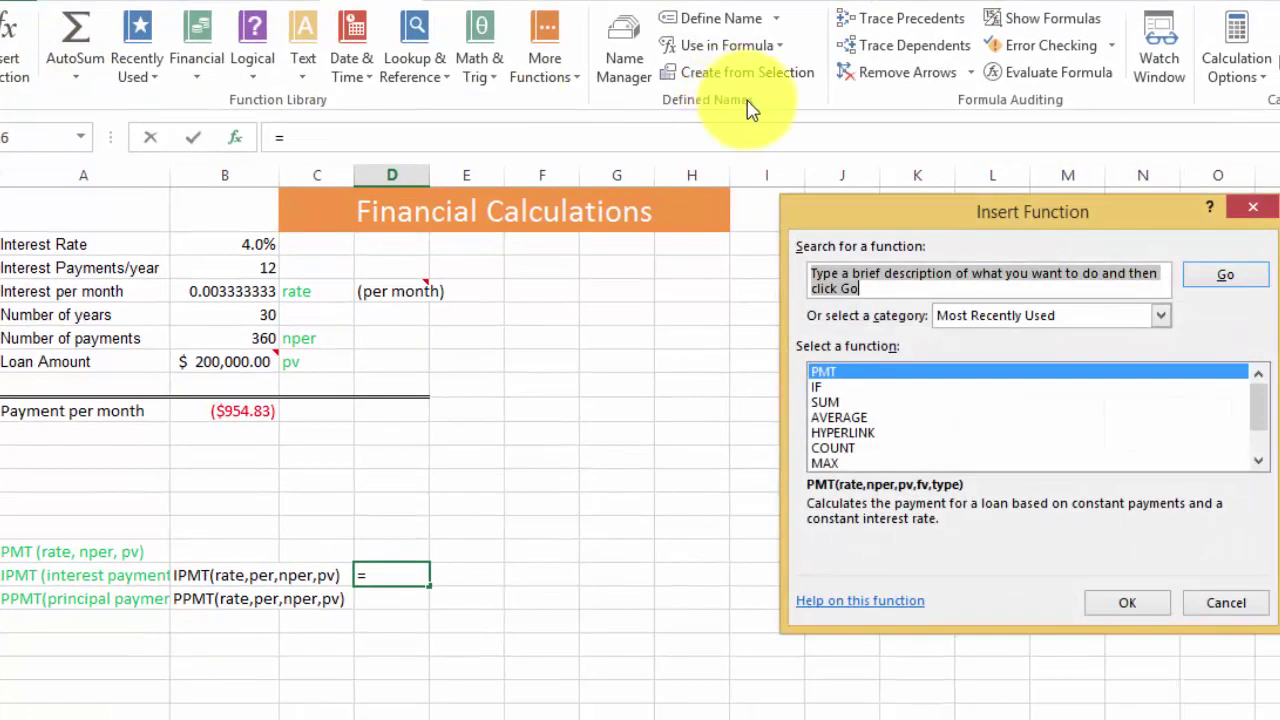
pyautogui.write('ip')
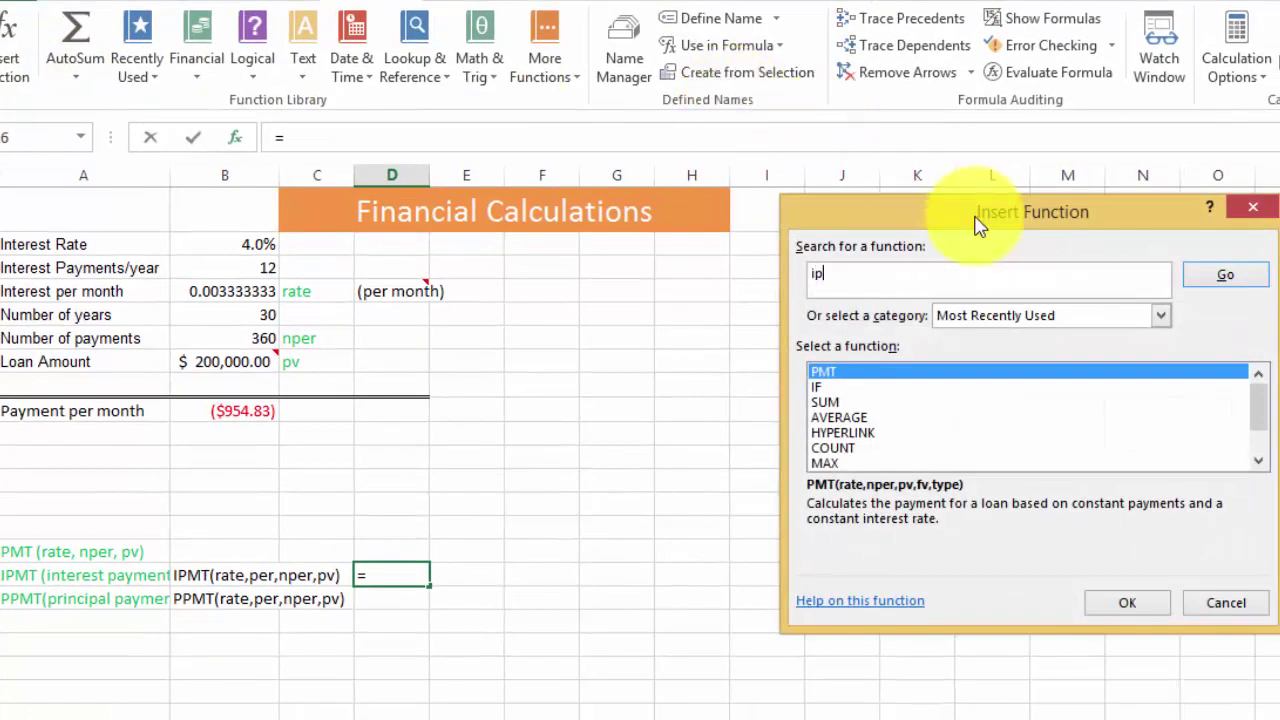
pyautogui.write('mt')
pyautogui.press('Return')
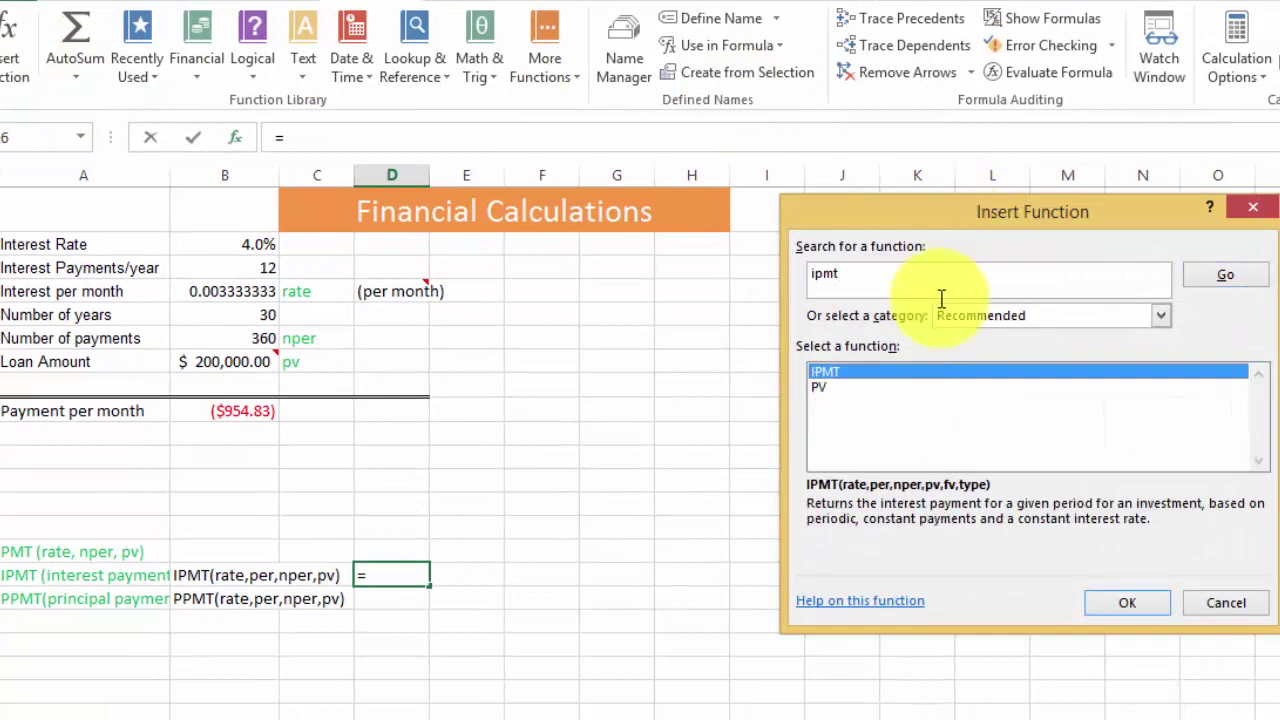
pyautogui.doubleClick(847, 378)
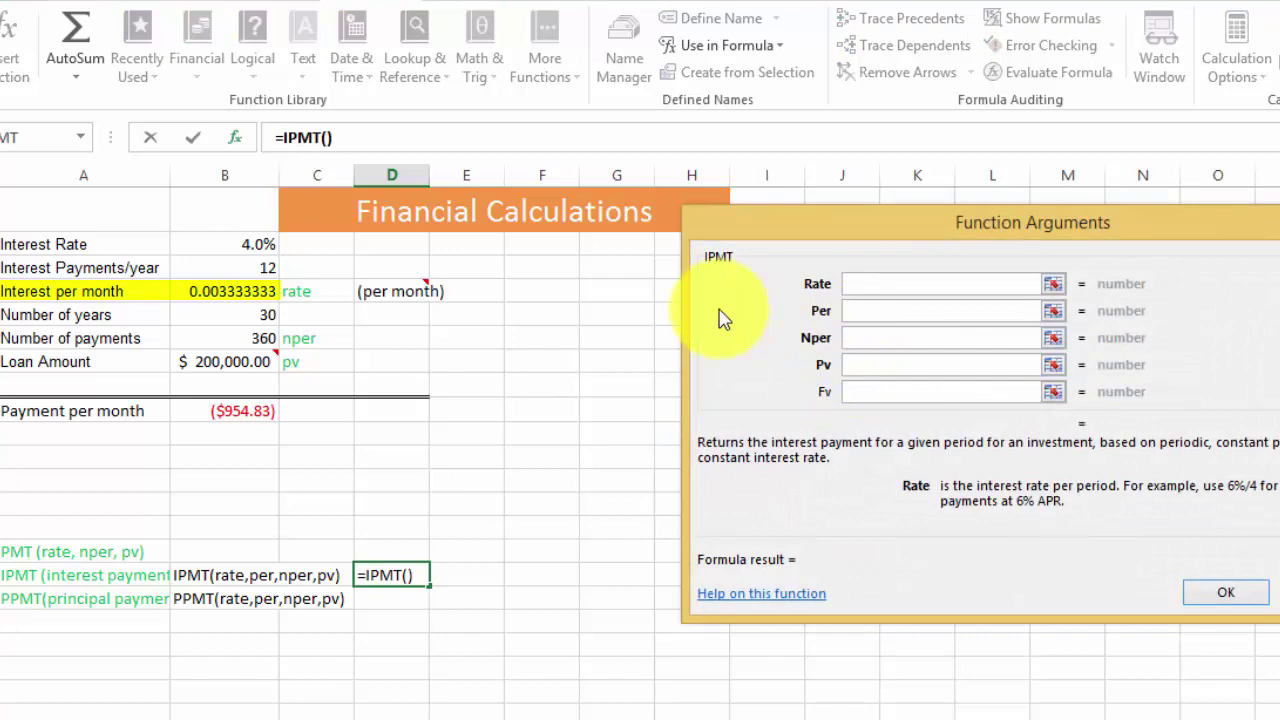
# - Set IPMT arguments Rate B4, Per 1, Nper B6, Pv B7, giving ($666.67) interest
pyautogui.click(240, 293)
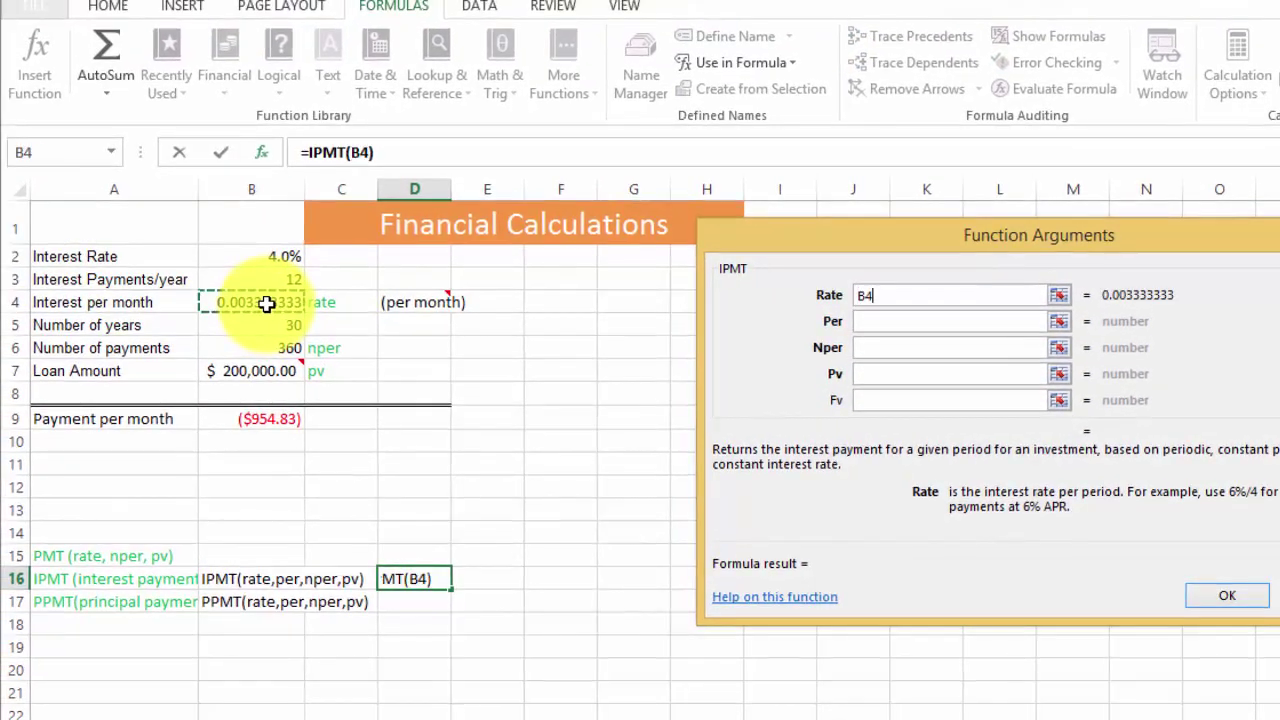
pyautogui.press('Tab')
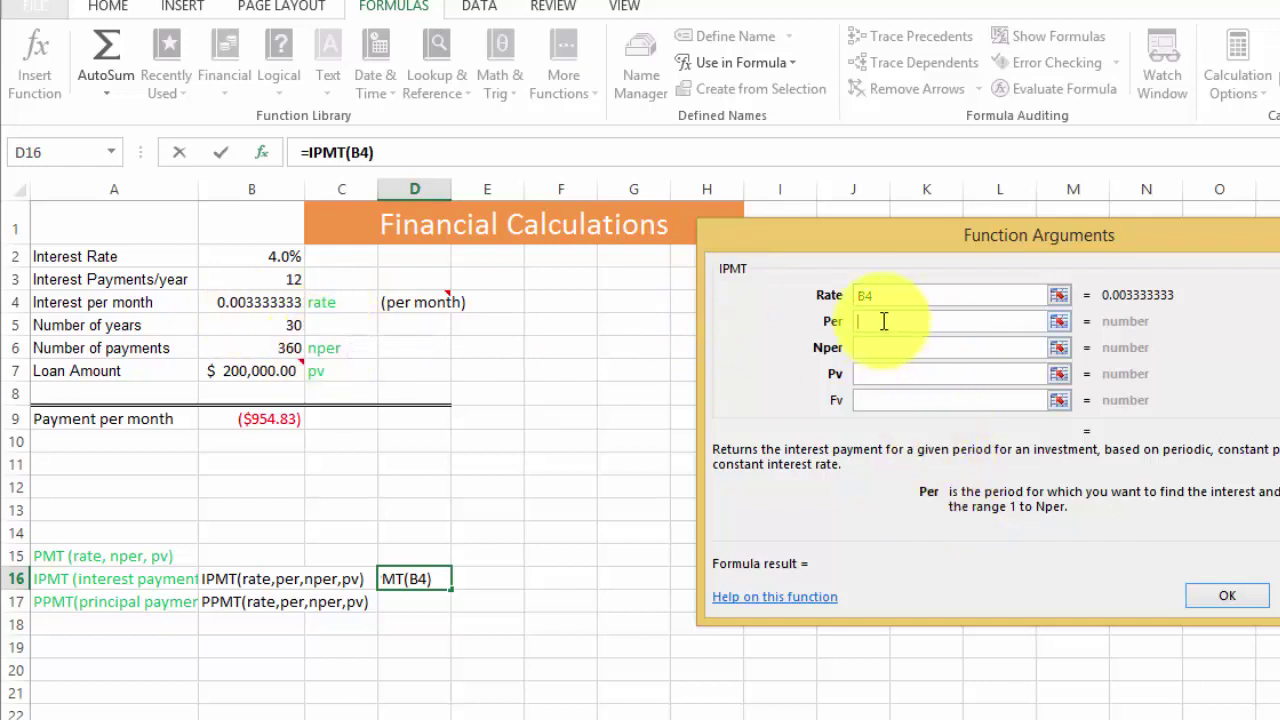
pyautogui.write('1')
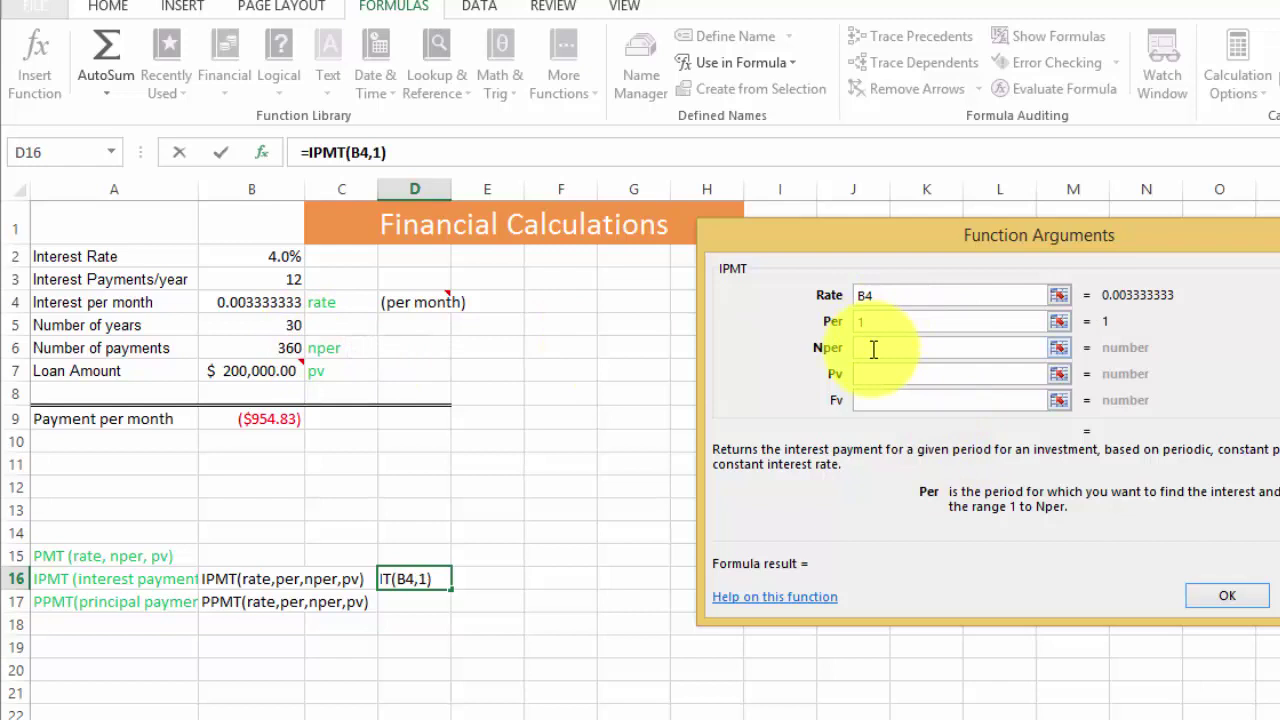
pyautogui.click(872, 350)
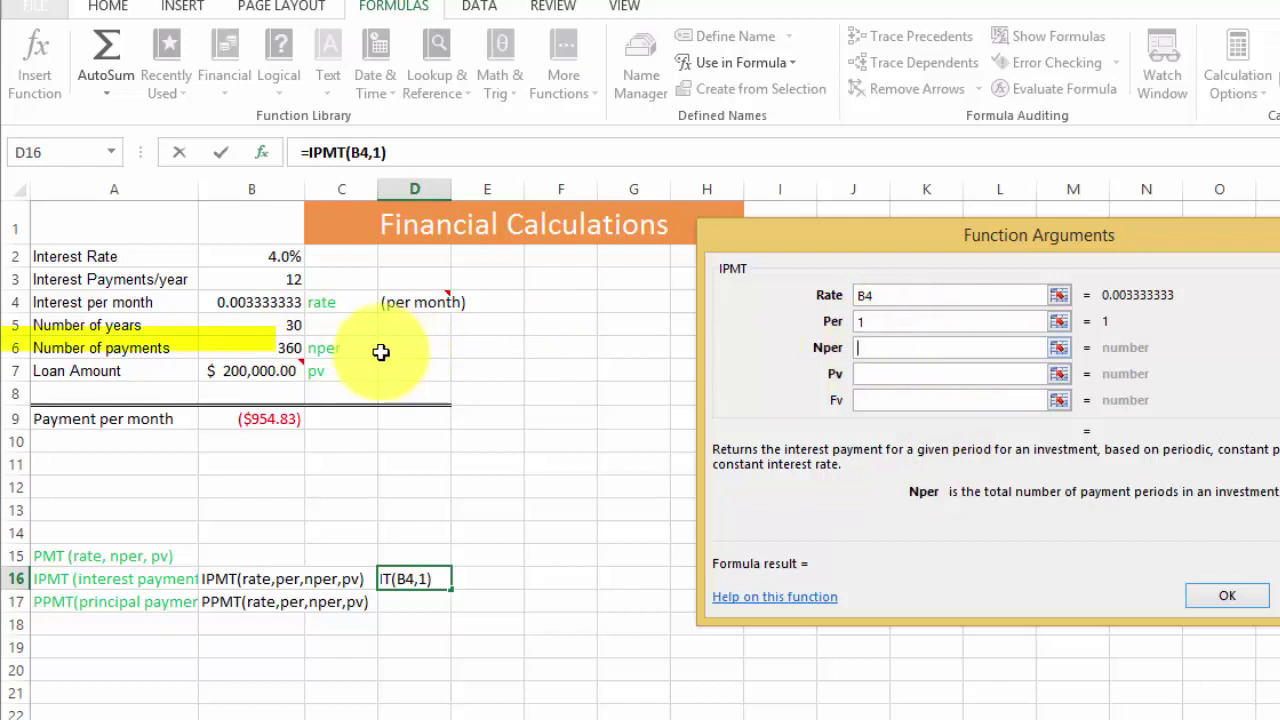
pyautogui.click(290, 350)
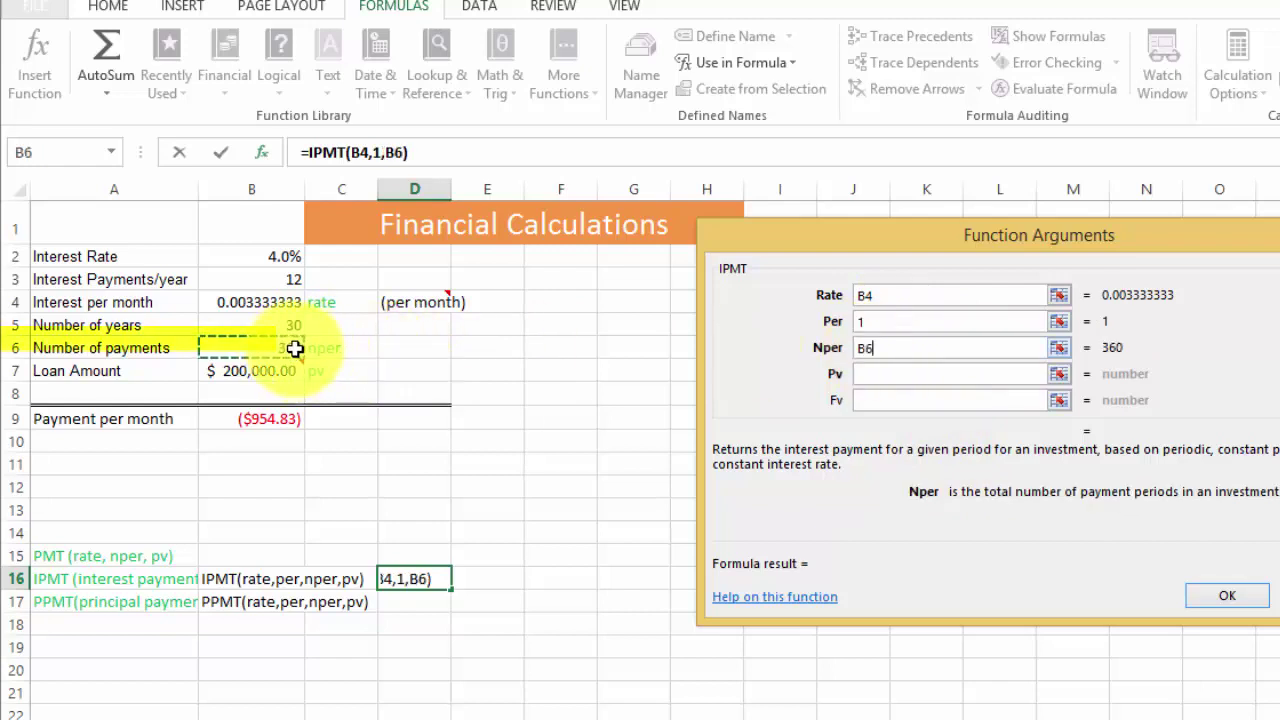
pyautogui.click(889, 375)
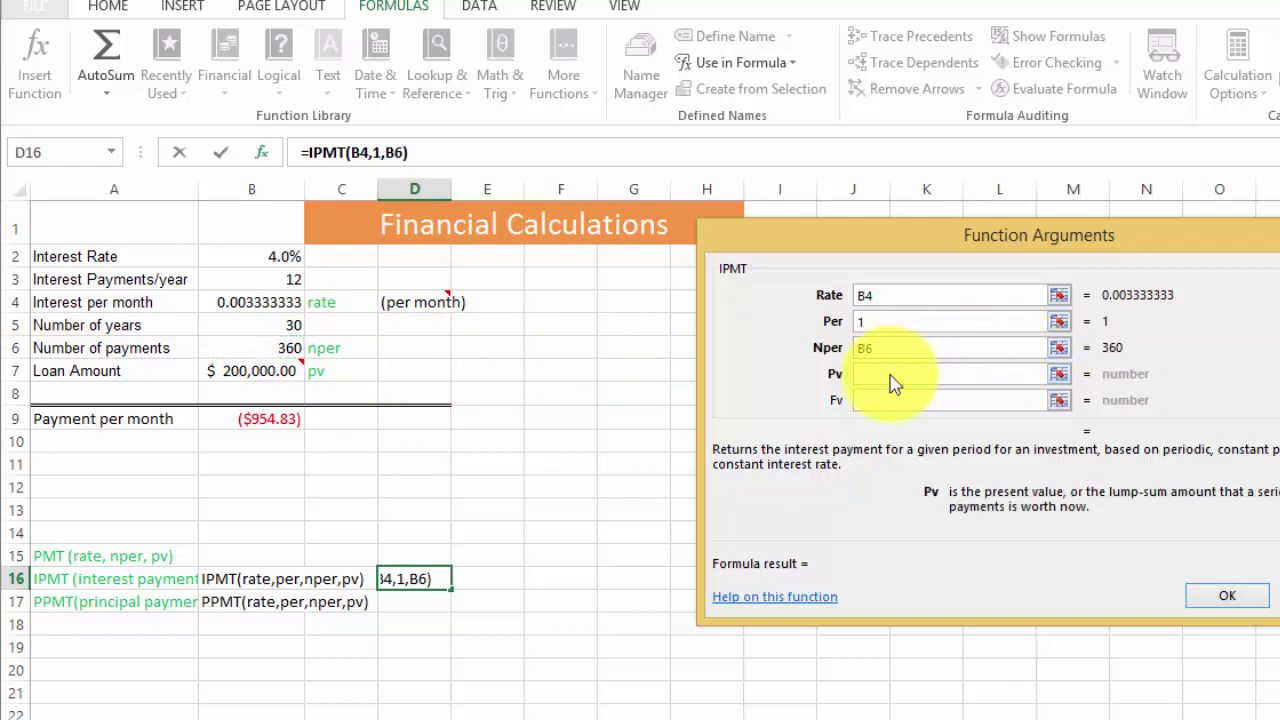
pyautogui.click(255, 372)
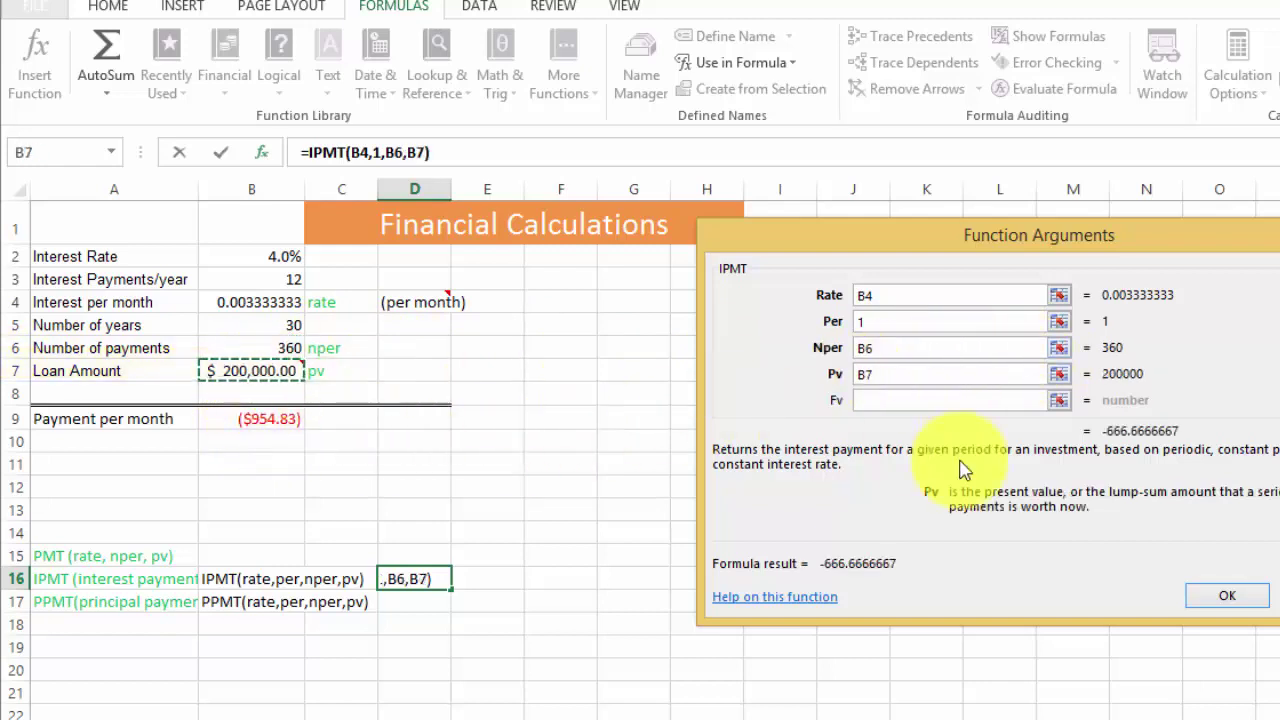
pyautogui.click(1227, 598)
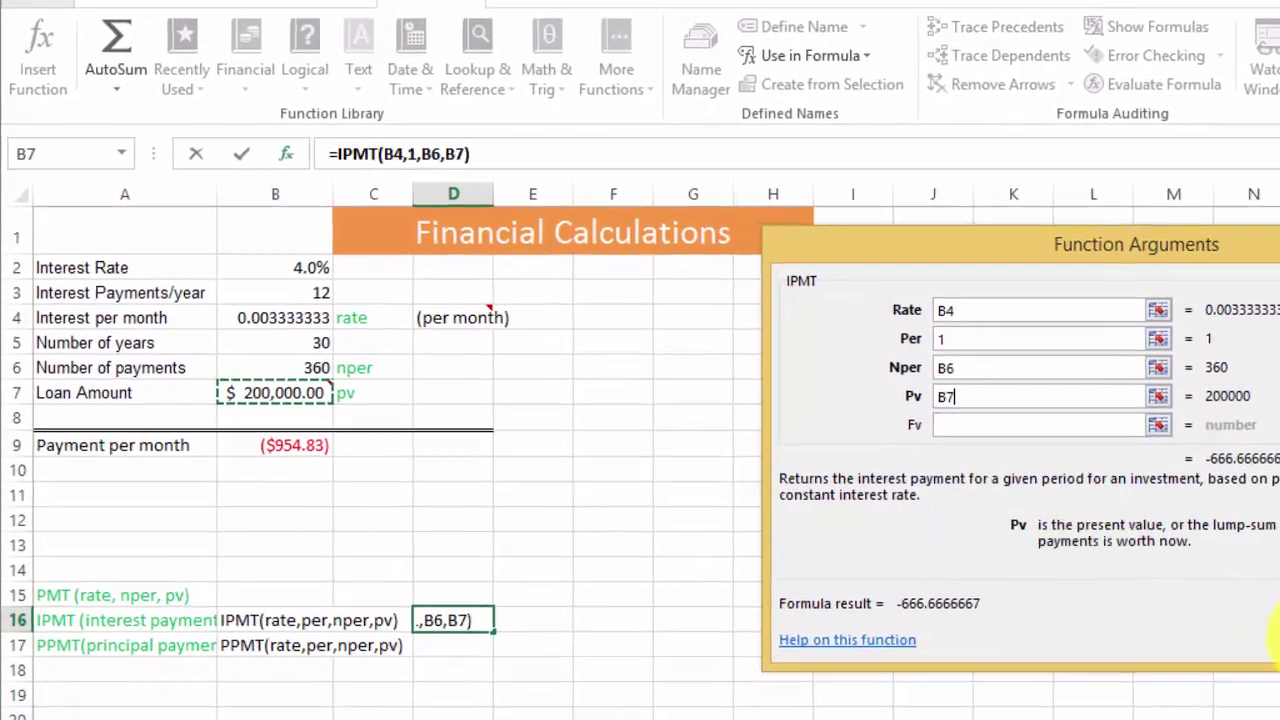
pyautogui.click(1227, 597)
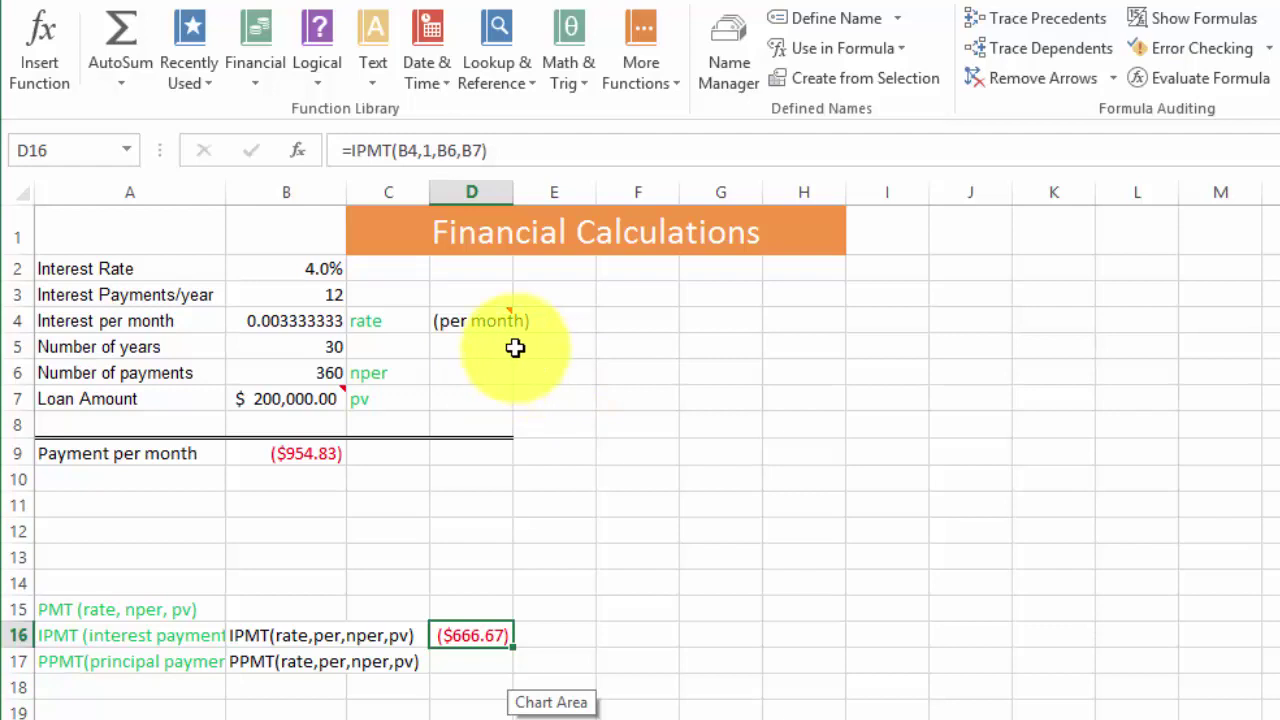
pyautogui.click(432, 150)
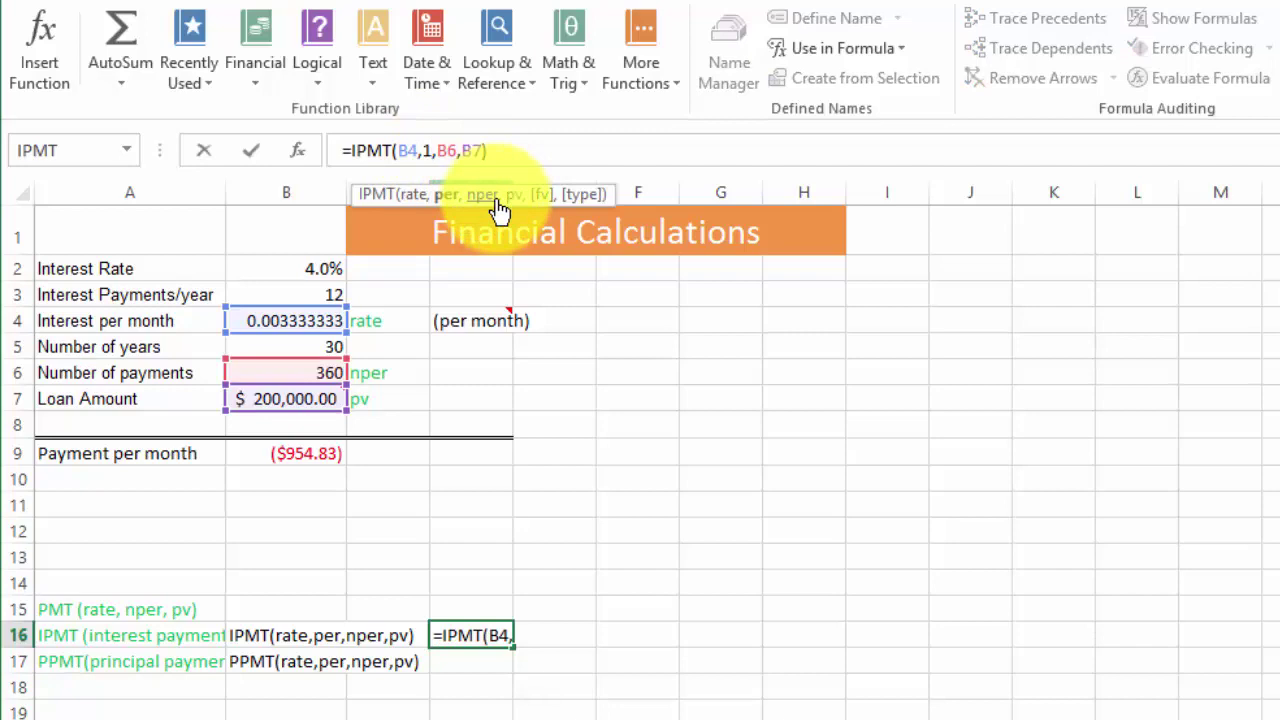
pyautogui.write('2')
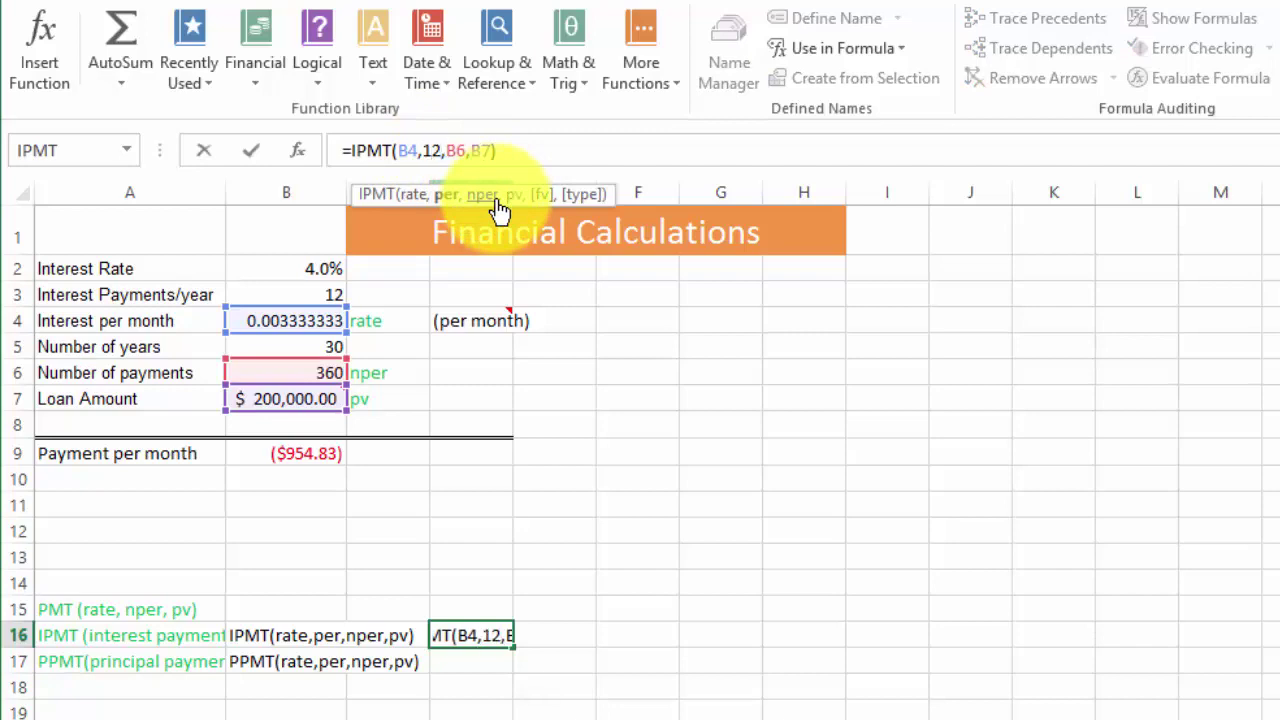
pyautogui.press('Return')
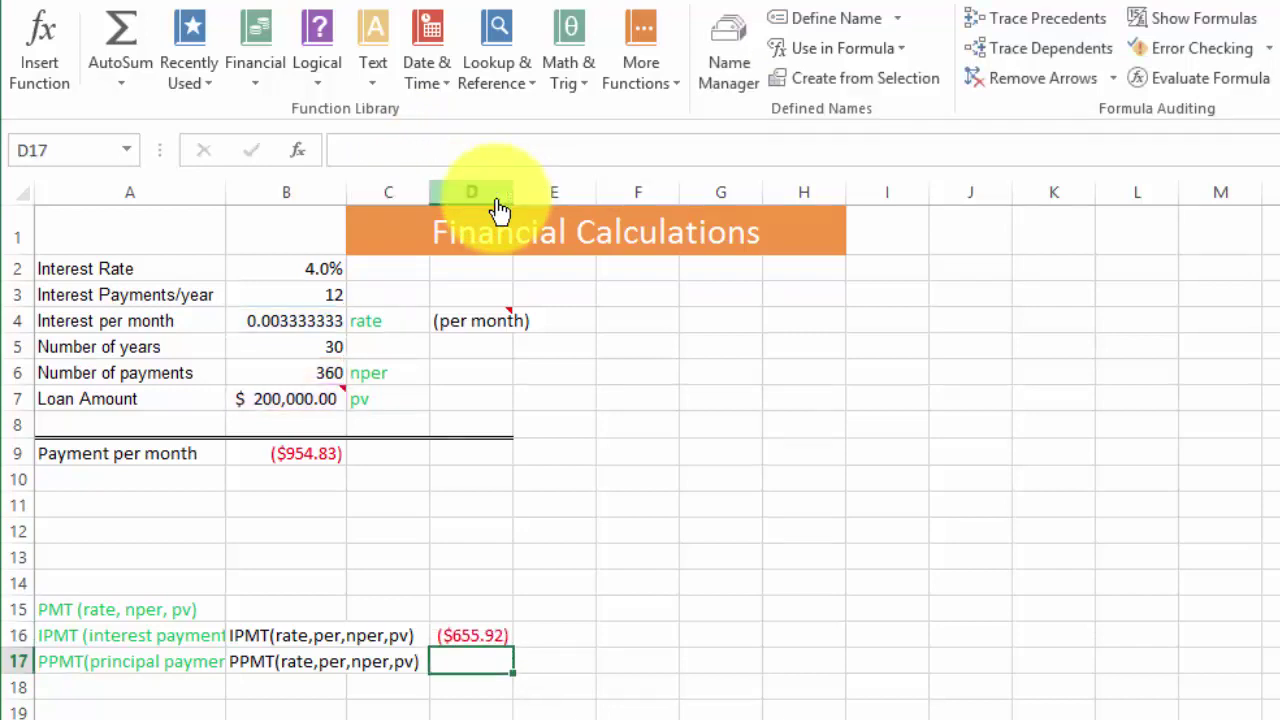
pyautogui.click(472, 637)
pyautogui.click(470, 150)
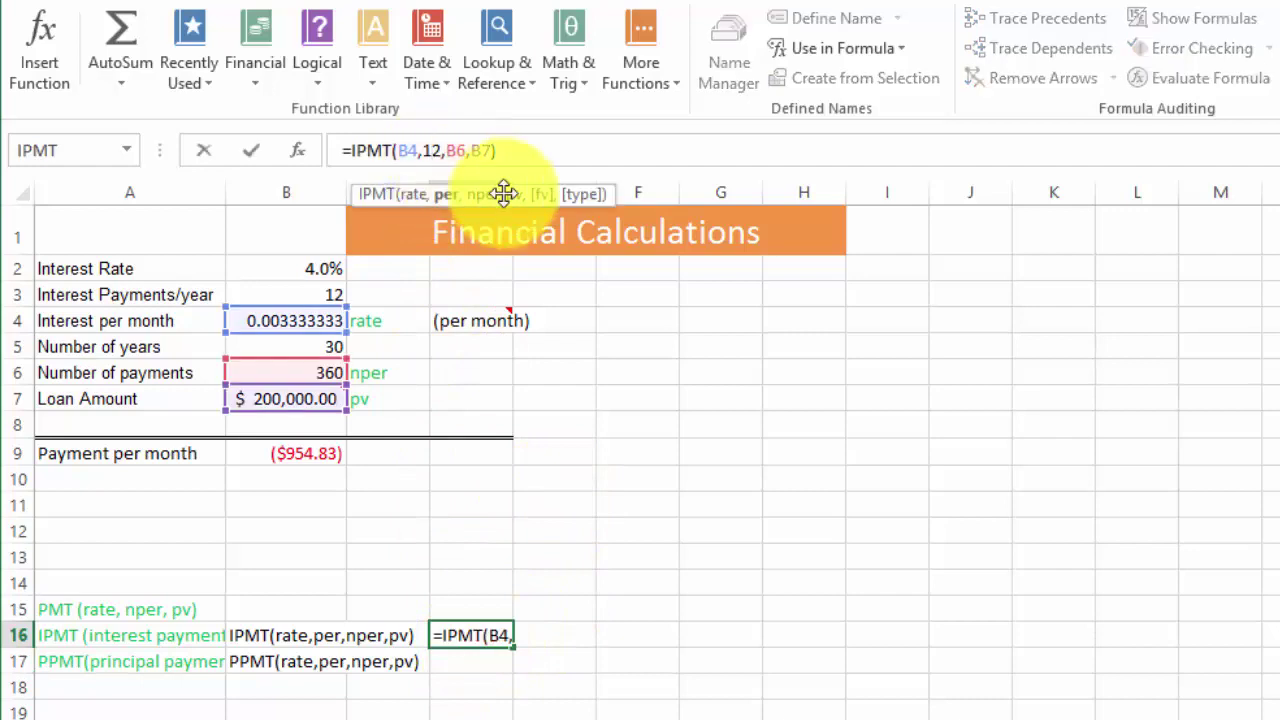
pyautogui.press('Delete')
pyautogui.press('Return')
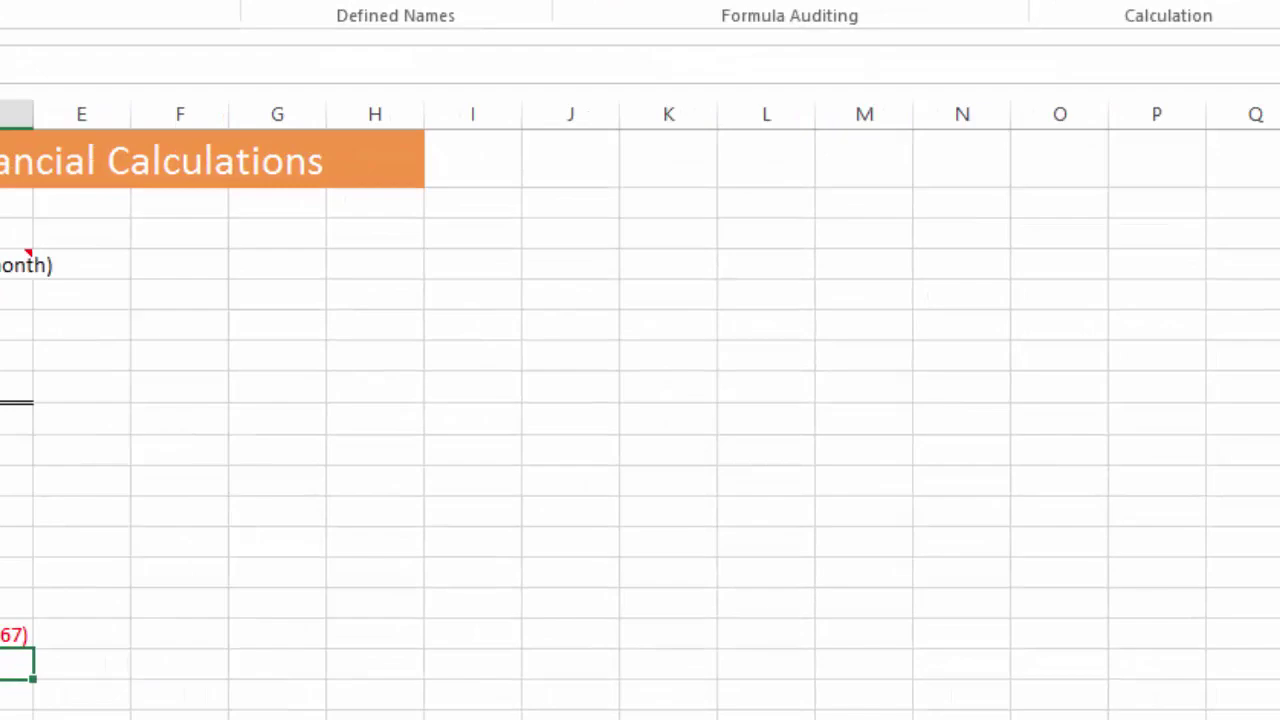
# - Enter =PPMT(B4,1,B6,B7) in D17 via Insert Function, giving ($288.16) first-month principal
pyautogui.hotkey('shift', 'F3')
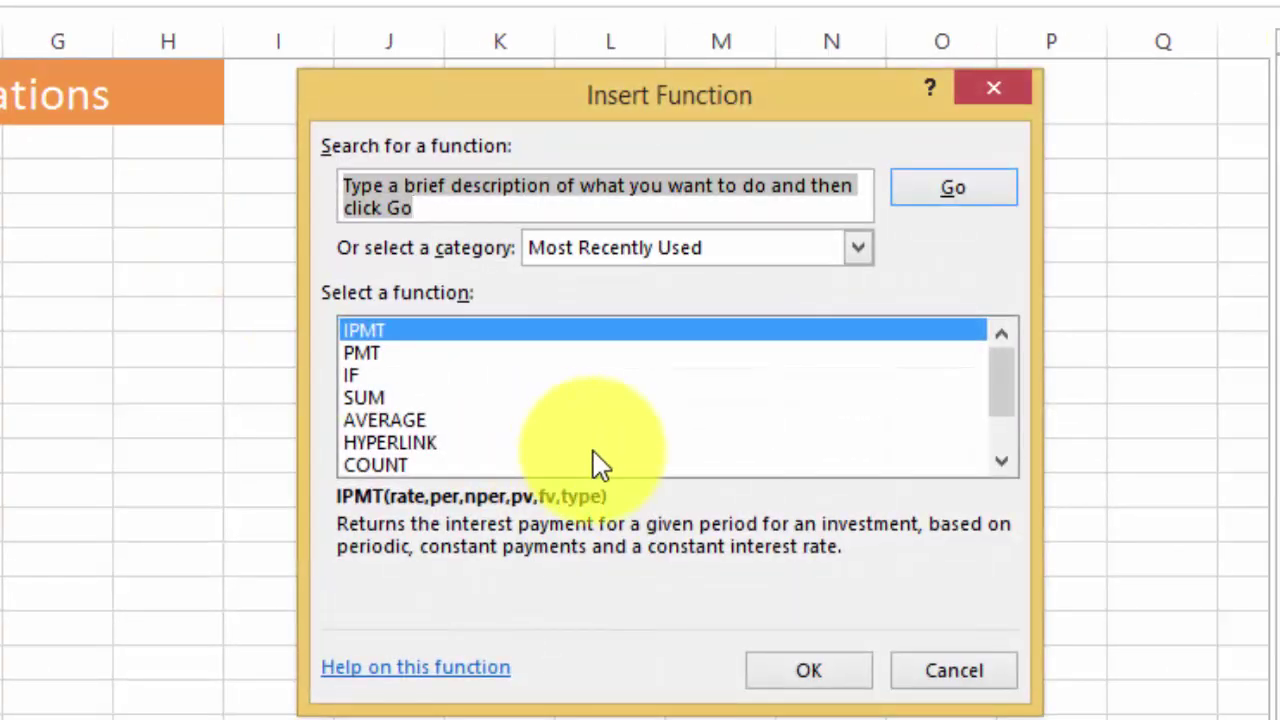
pyautogui.write('ppmt')
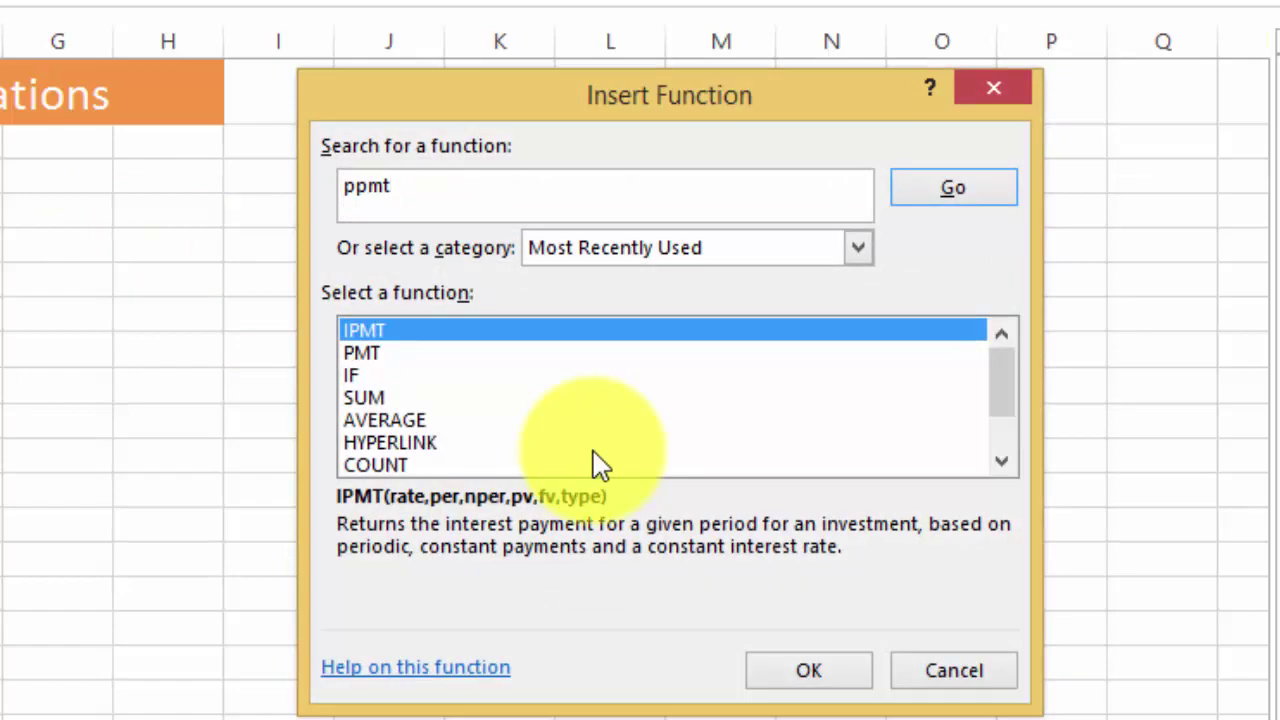
pyautogui.press('Return')
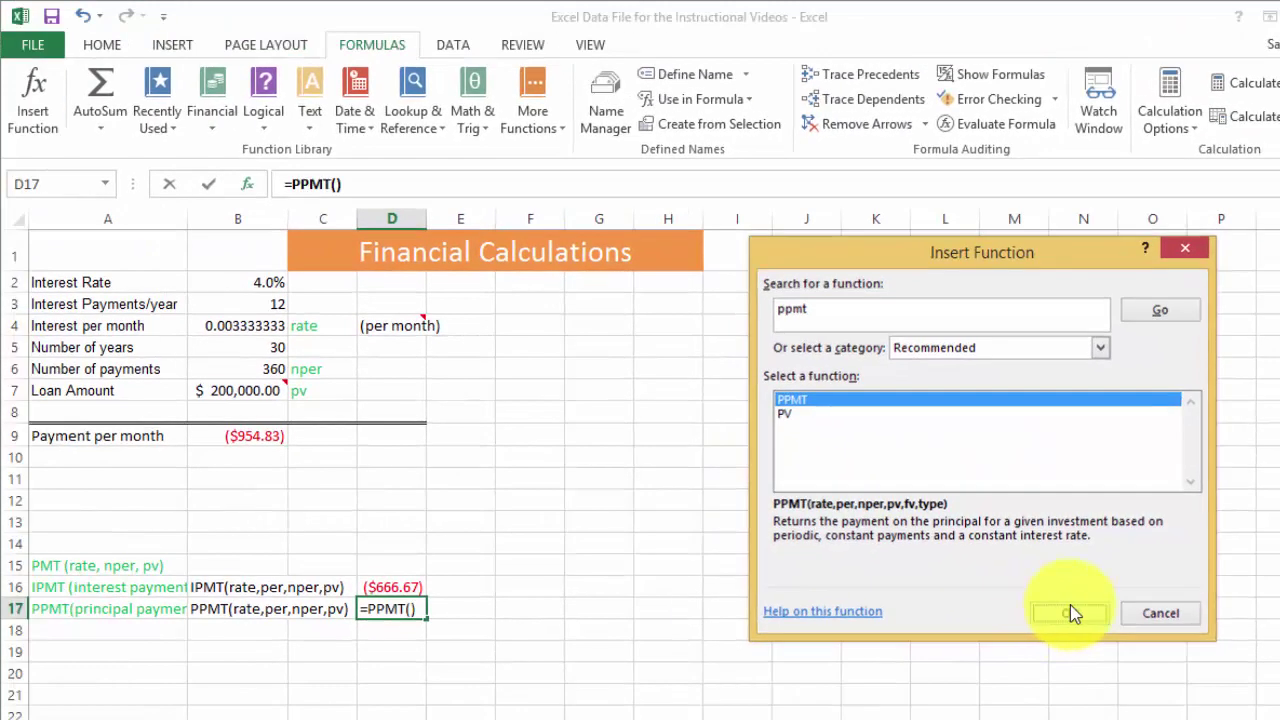
pyautogui.click(808, 670)
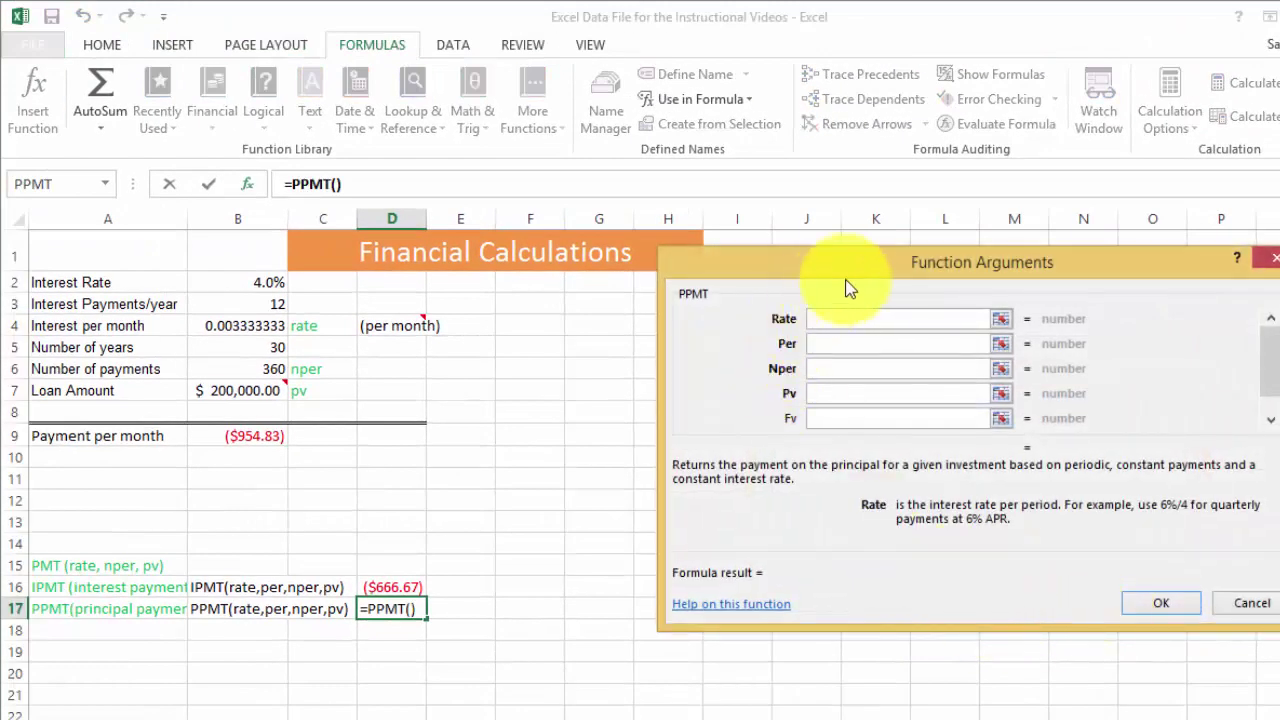
pyautogui.click(243, 326)
pyautogui.click(855, 343)
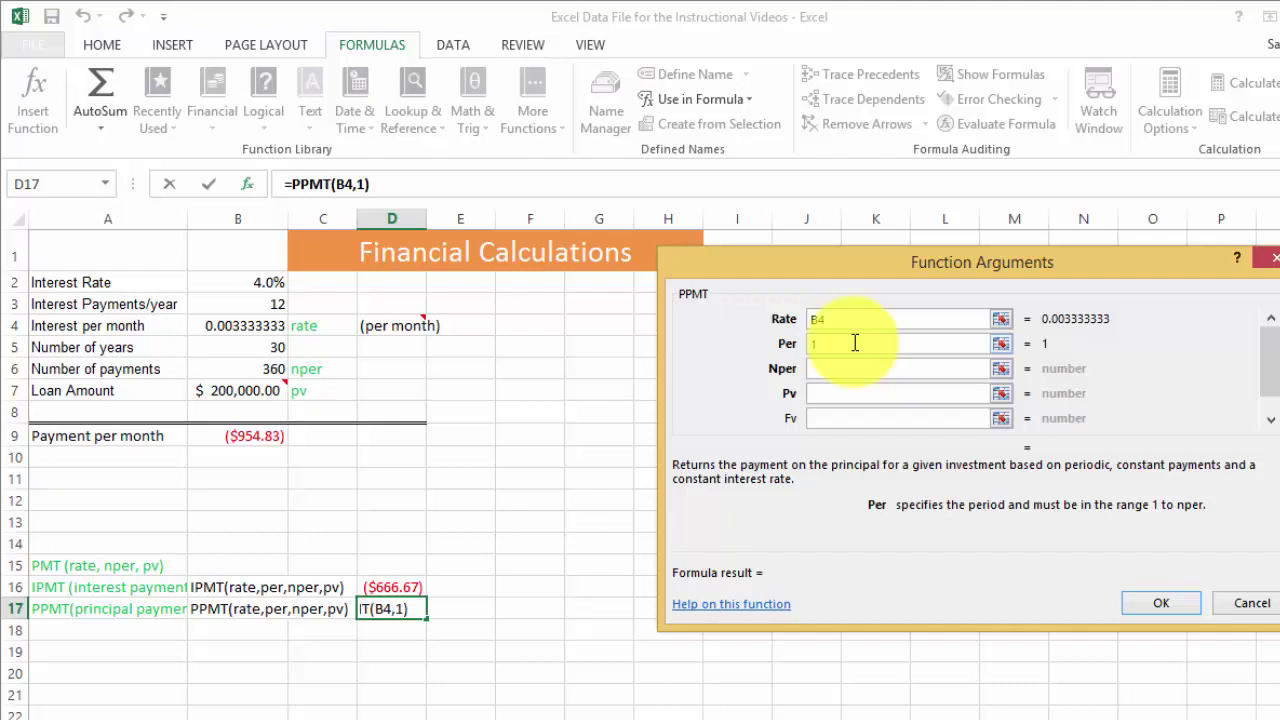
pyautogui.click(835, 367)
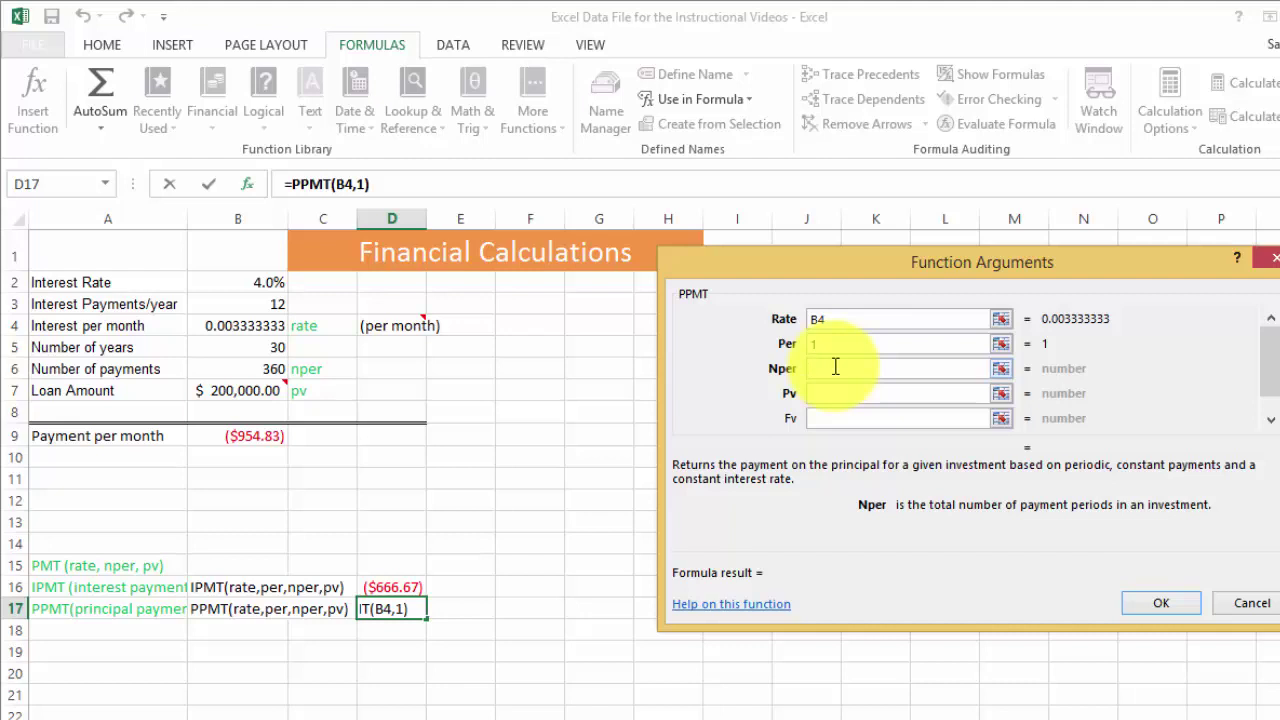
pyautogui.click(261, 373)
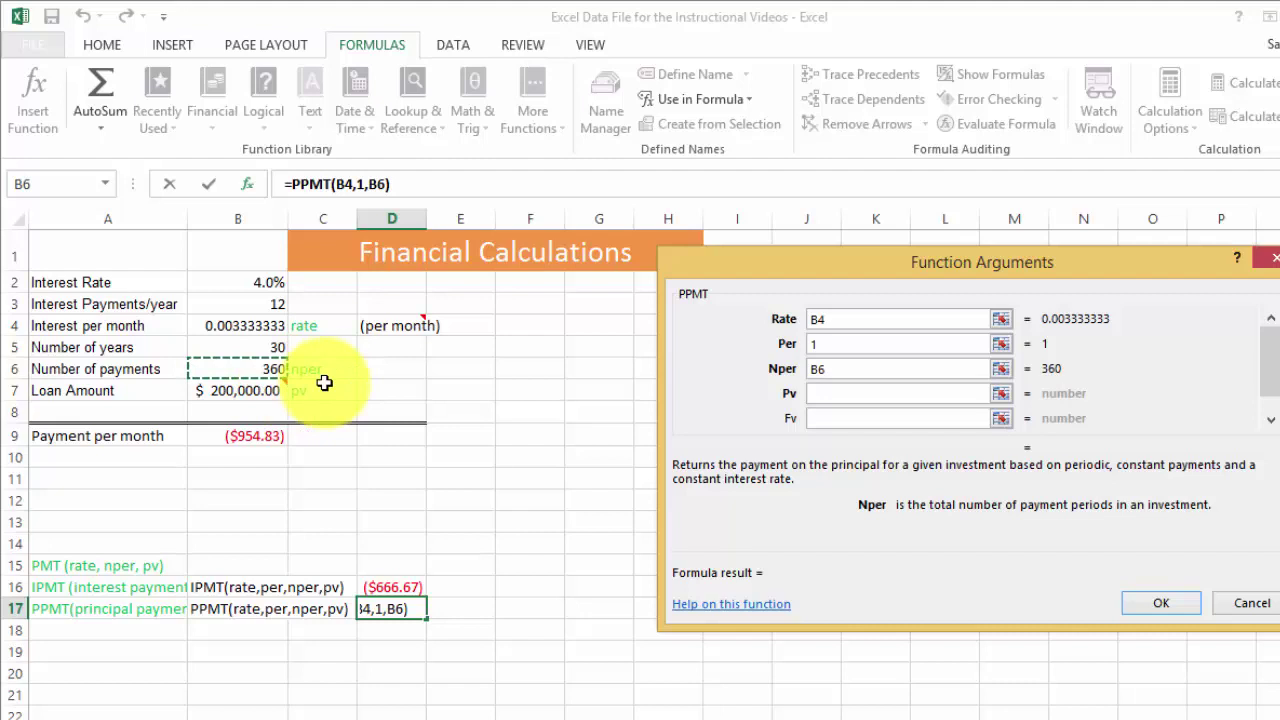
pyautogui.click(875, 393)
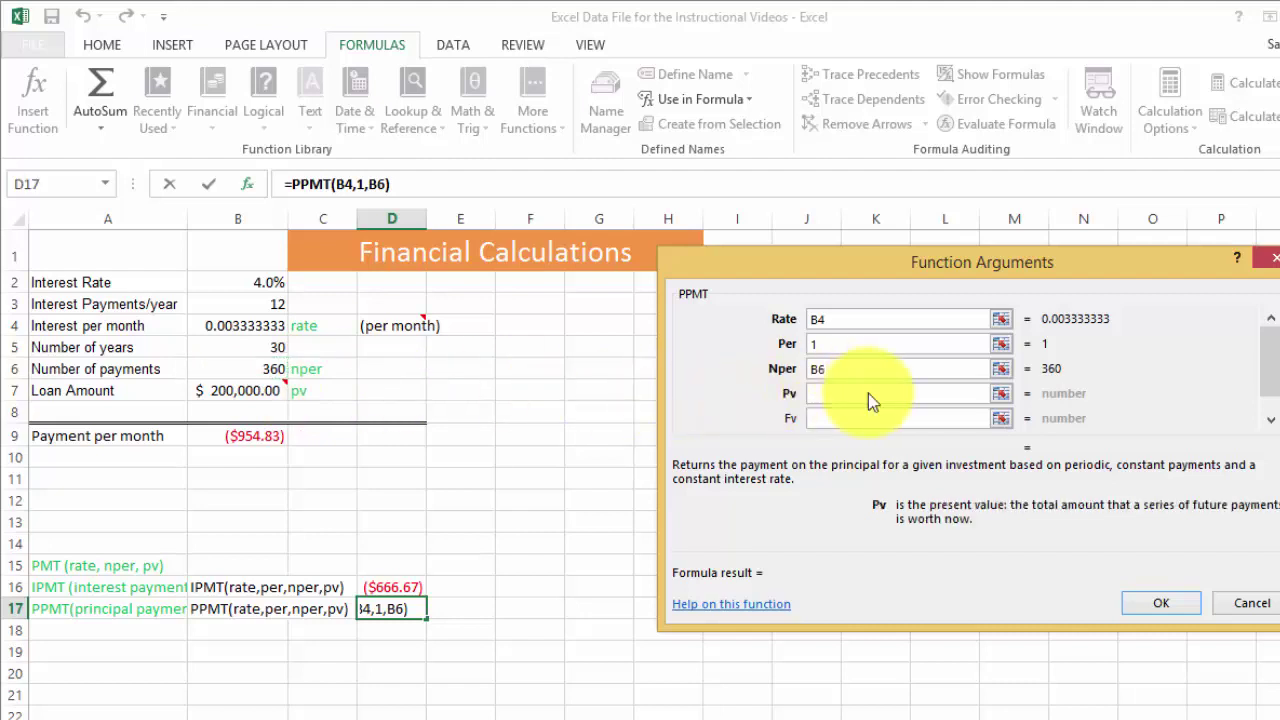
pyautogui.click(225, 390)
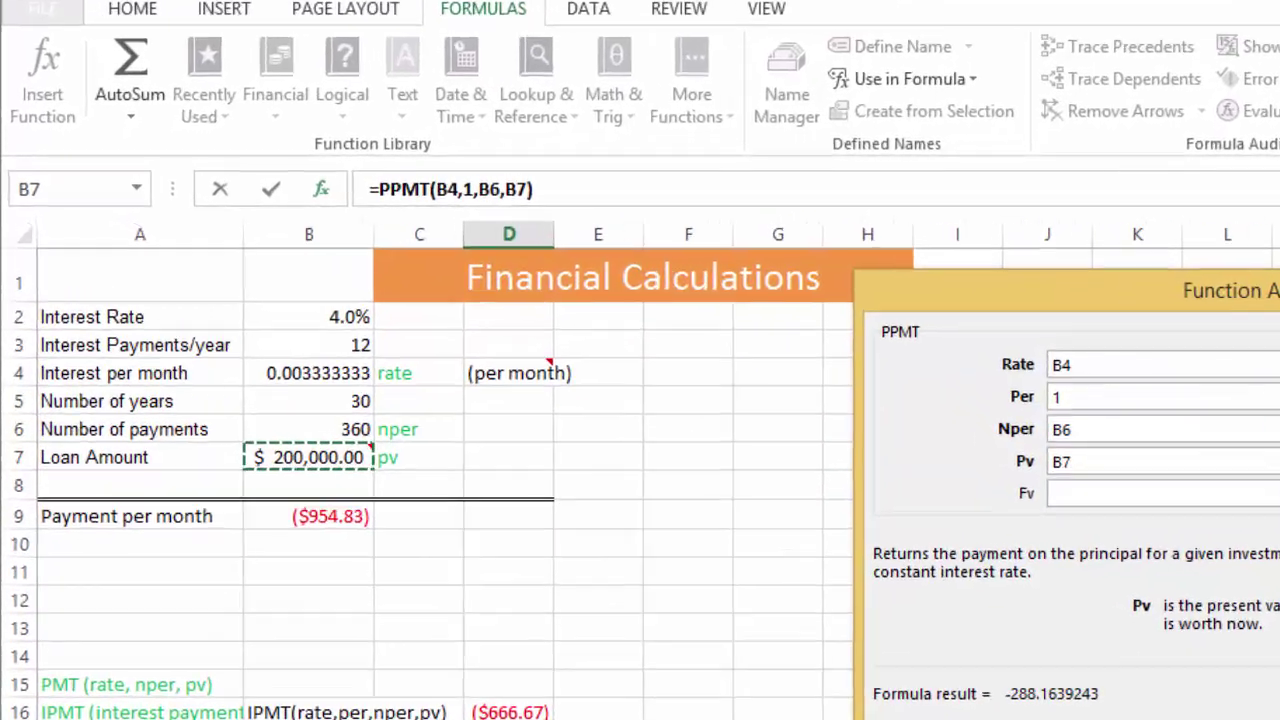
pyautogui.press('Return')
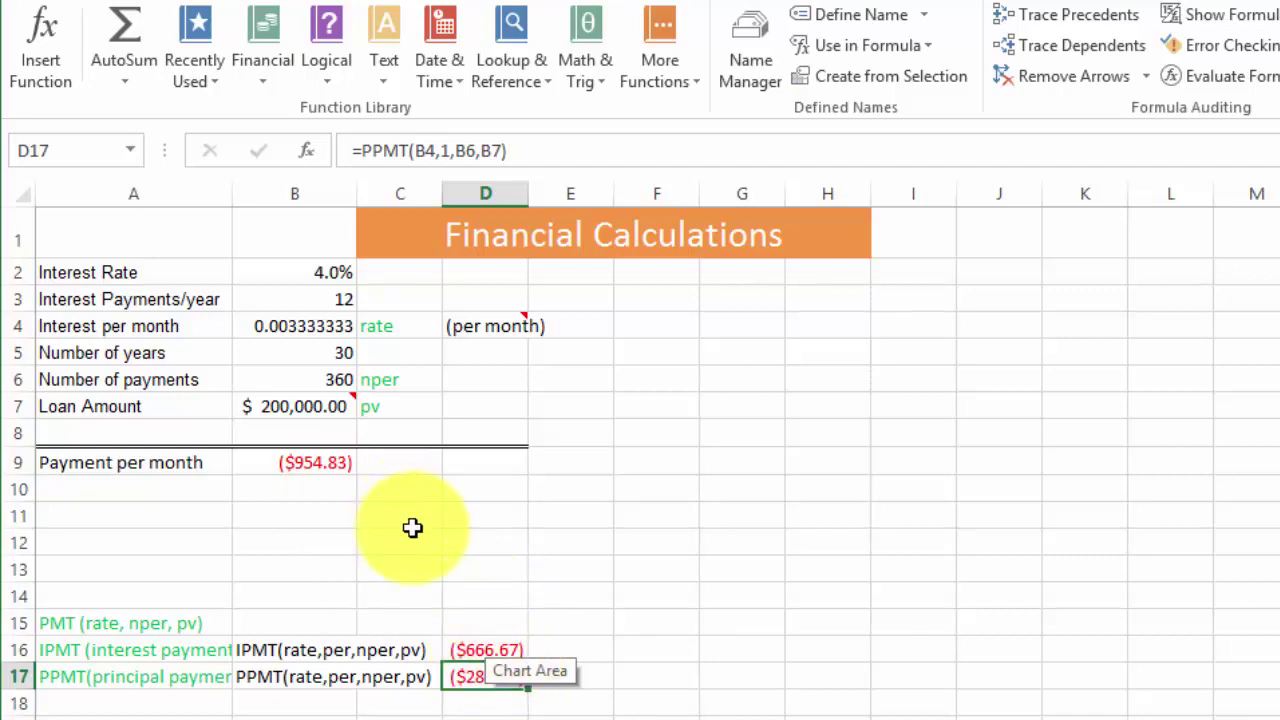
pyautogui.click(600, 570)
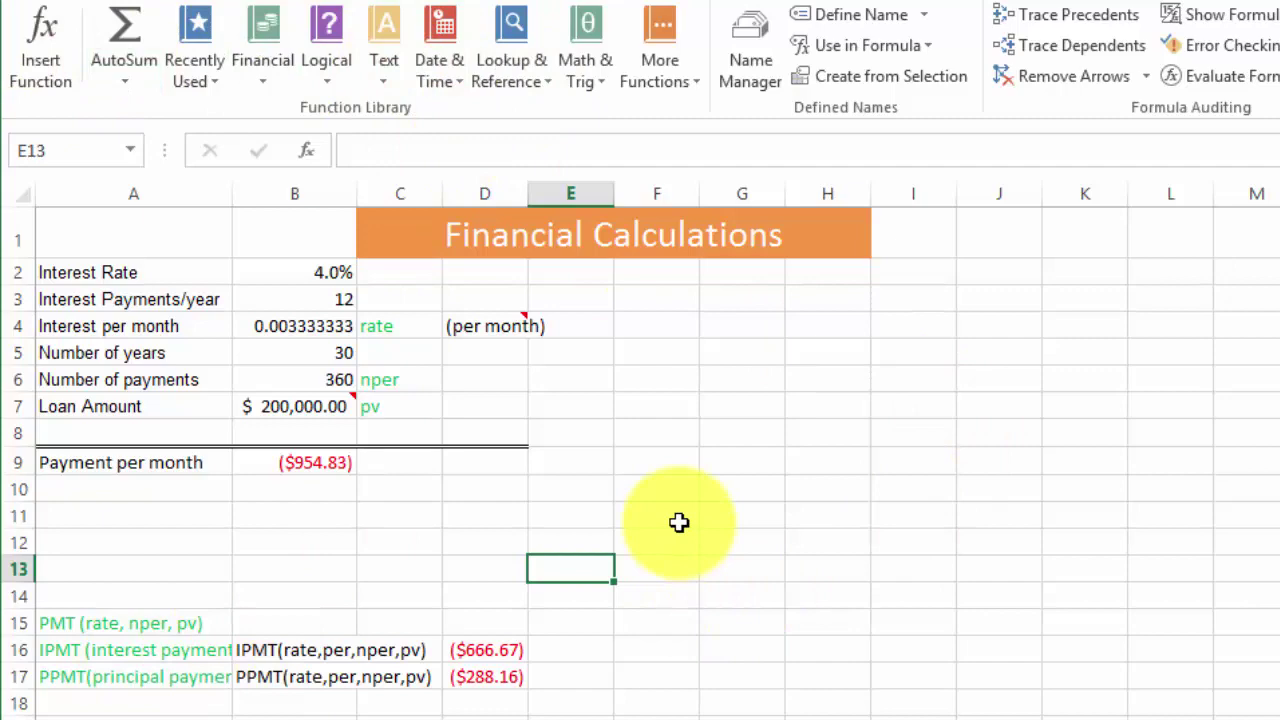
pyautogui.click(282, 78)
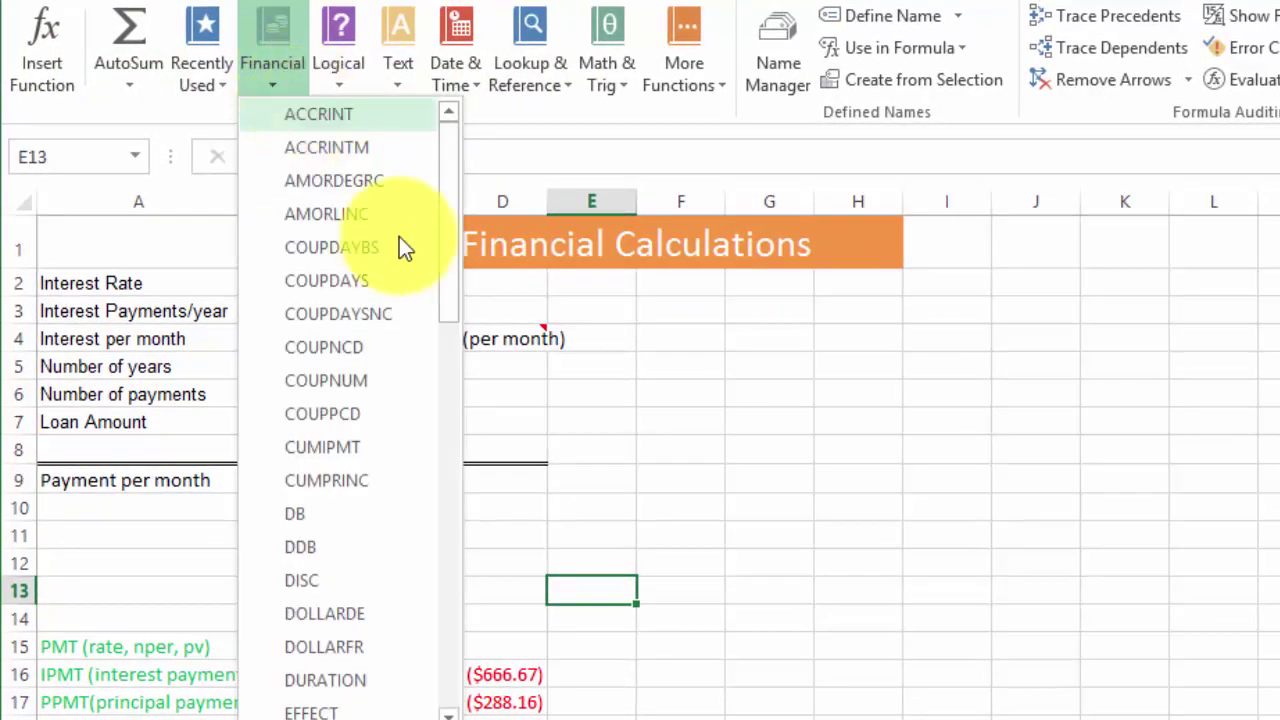
pyautogui.moveTo(449, 320); pyautogui.dragTo(464, 703)
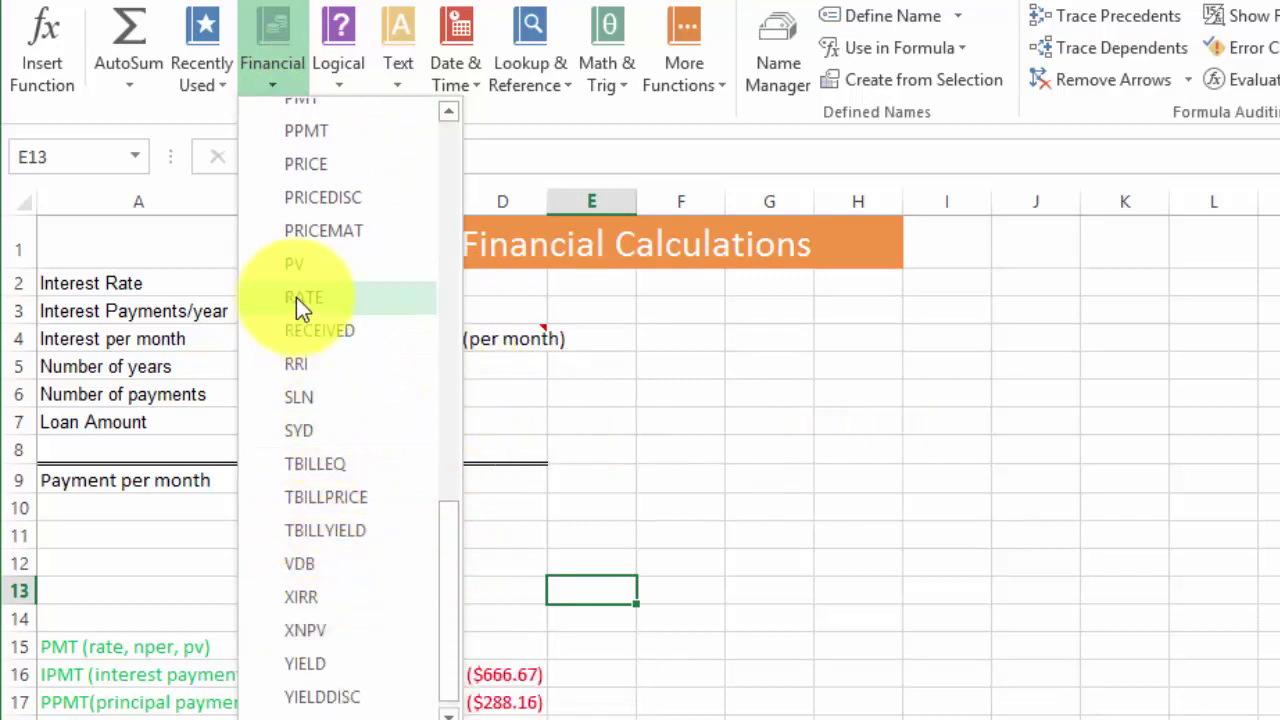
pyautogui.click(962, 547)
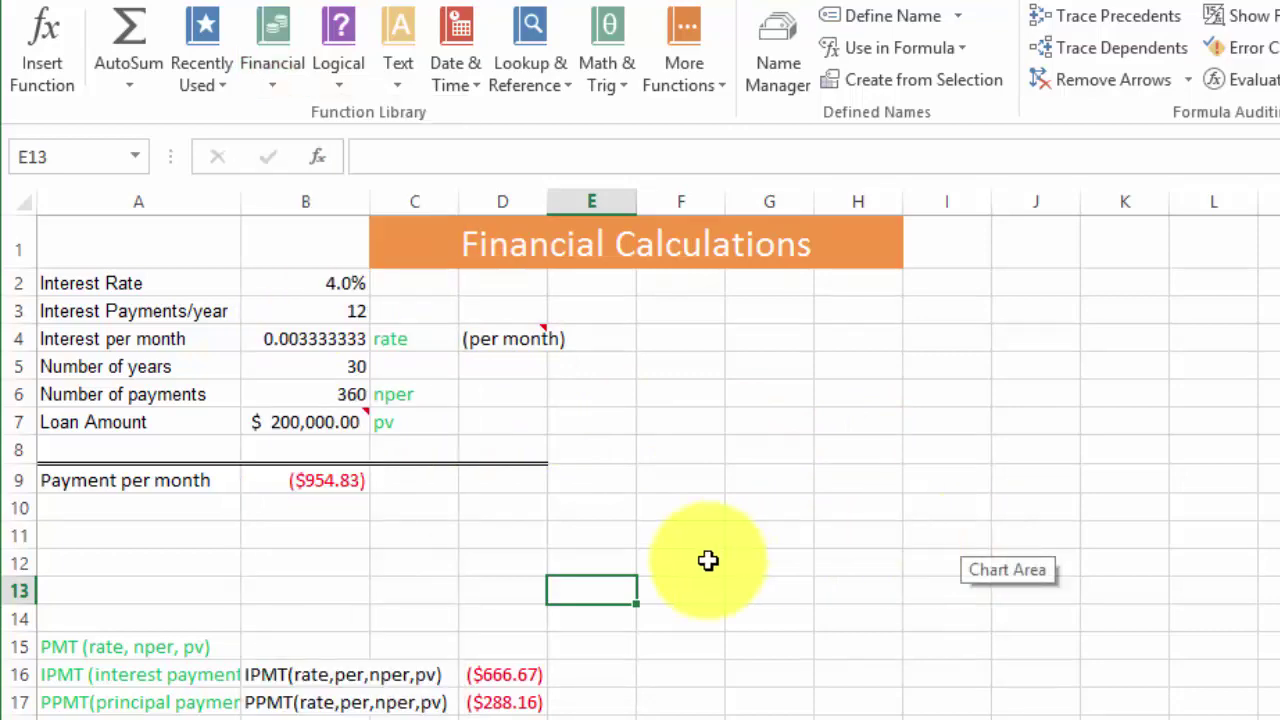